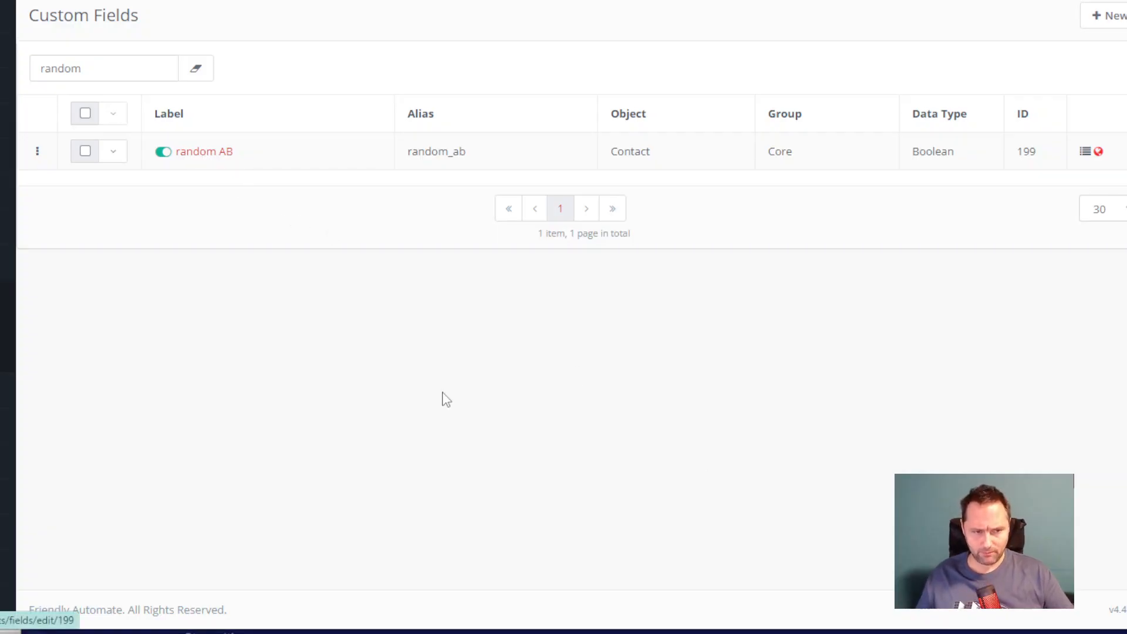
Step: Compare the mt('send', 'pageview') call in script file new 308 with the tracking code in Mautic's tracking settings
left_click_drag(491, 87, 382, 92)
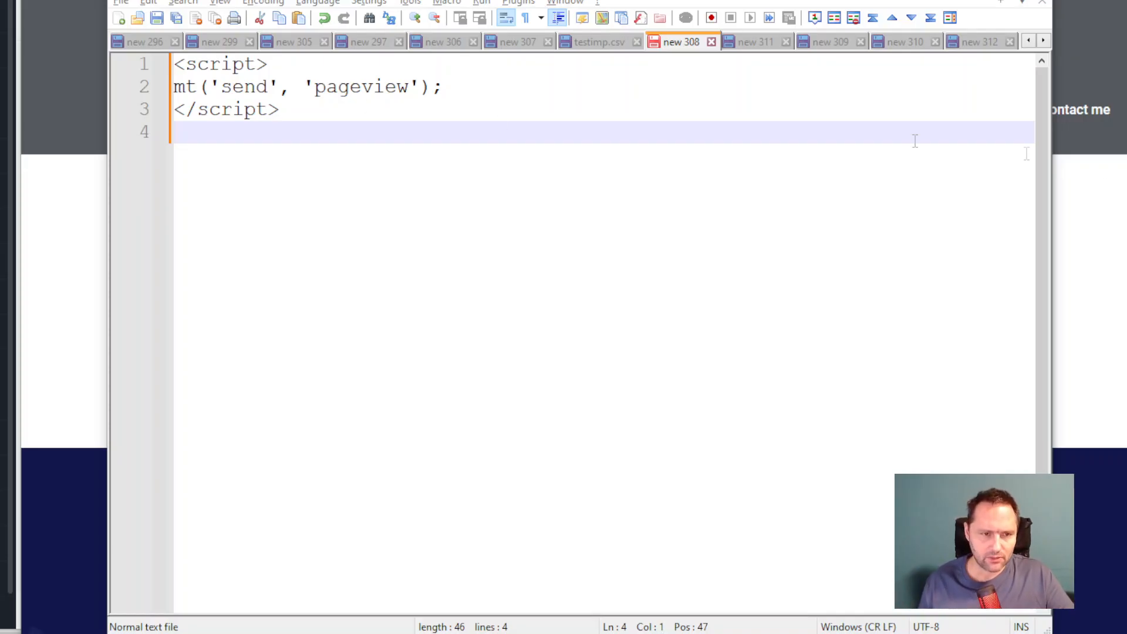
left_click(290, 109)
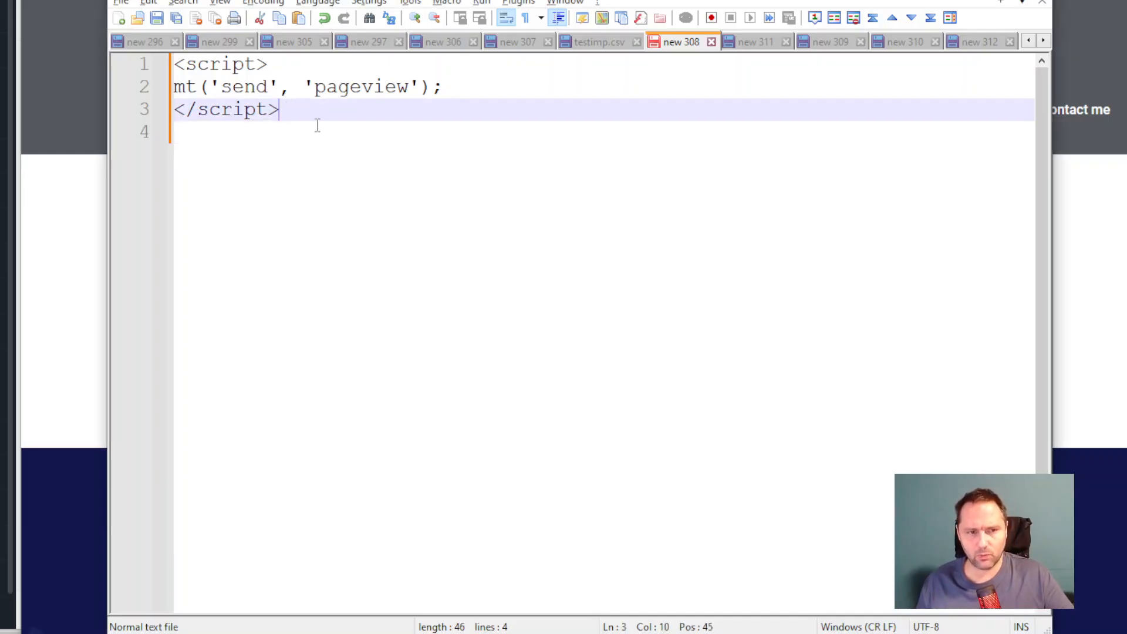
left_click_drag(442, 88, 176, 93)
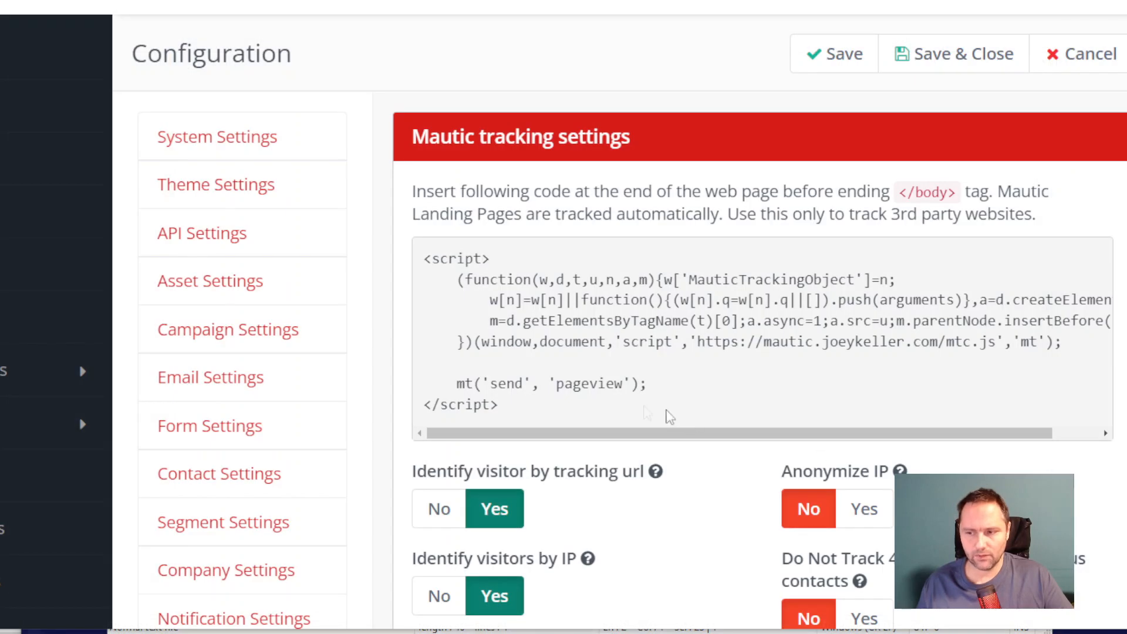
left_click_drag(648, 385, 456, 384)
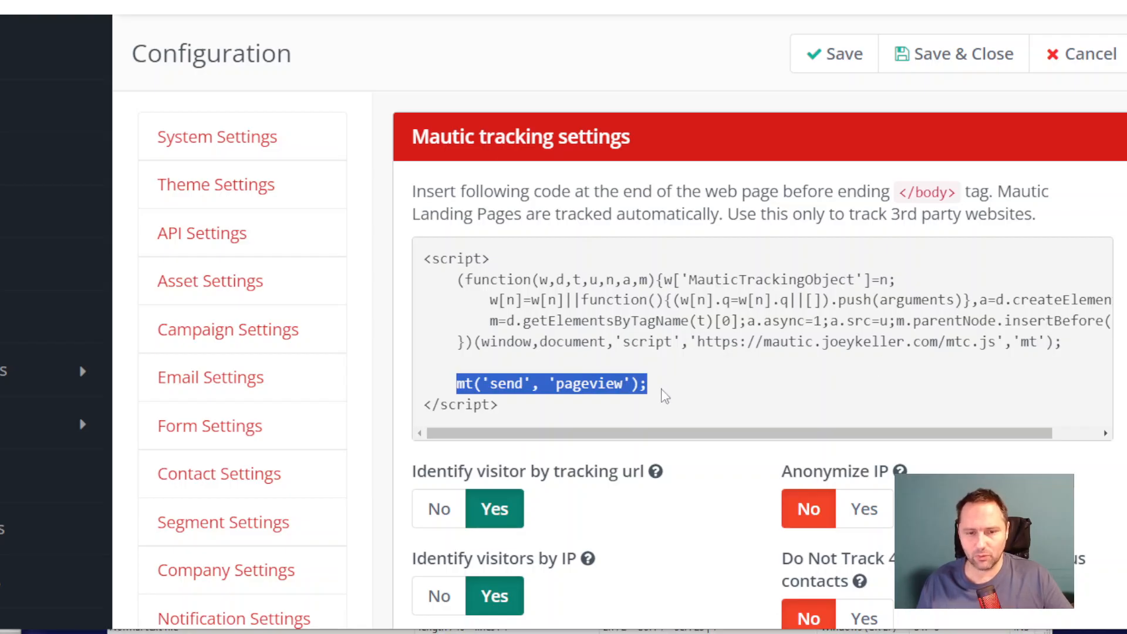
scroll(717, 382, "down", 3)
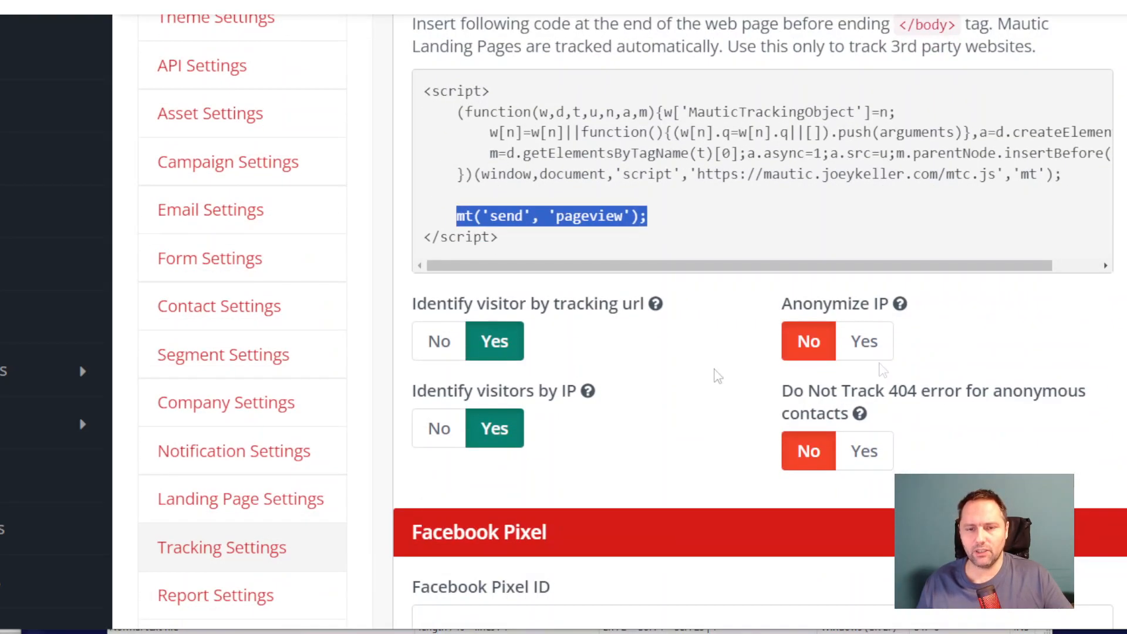
key("alt+Tab")
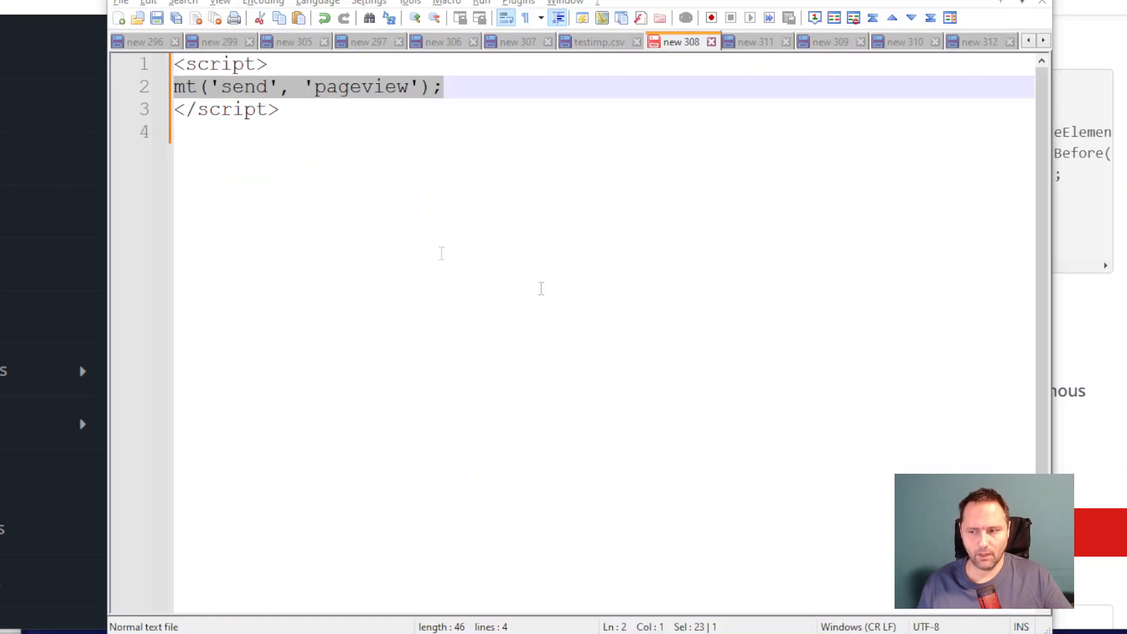
left_click(308, 112)
left_click_drag(175, 92, 467, 94)
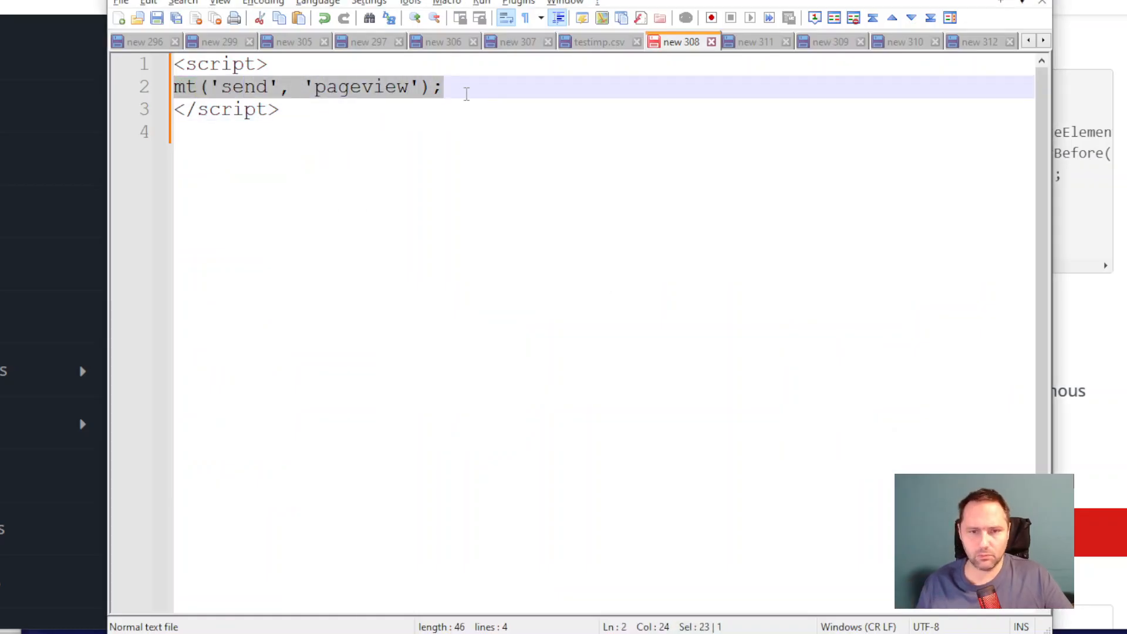
Step: Open script file new 311 and examine the lines generating the random_ab value and the pageview call below them
left_click(757, 43)
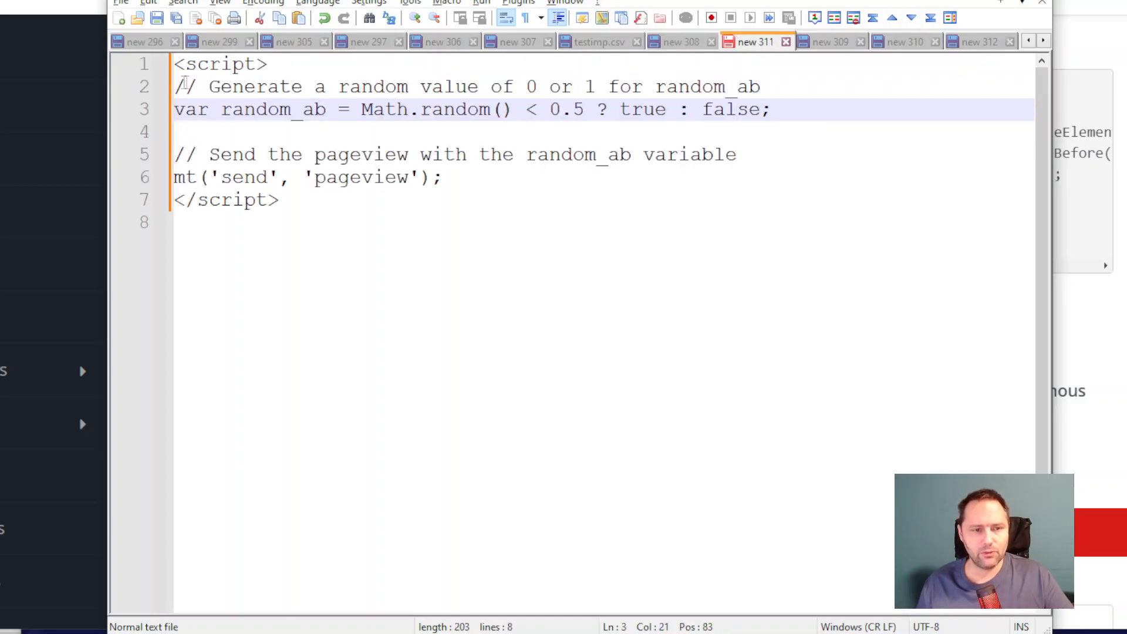
left_click_drag(175, 88, 808, 117)
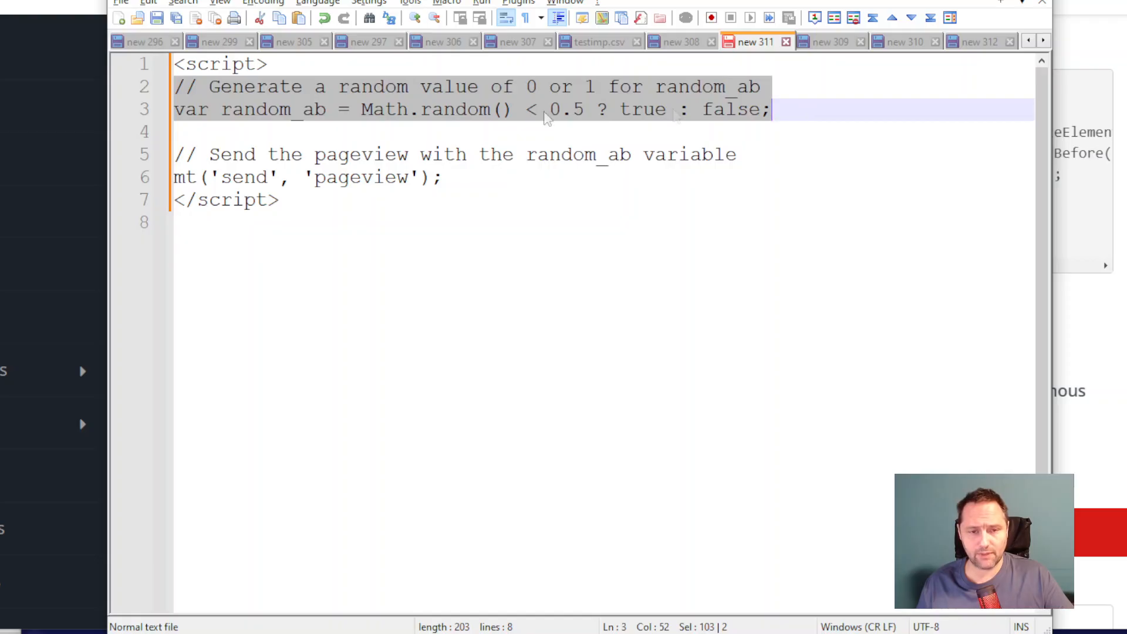
left_click(382, 111)
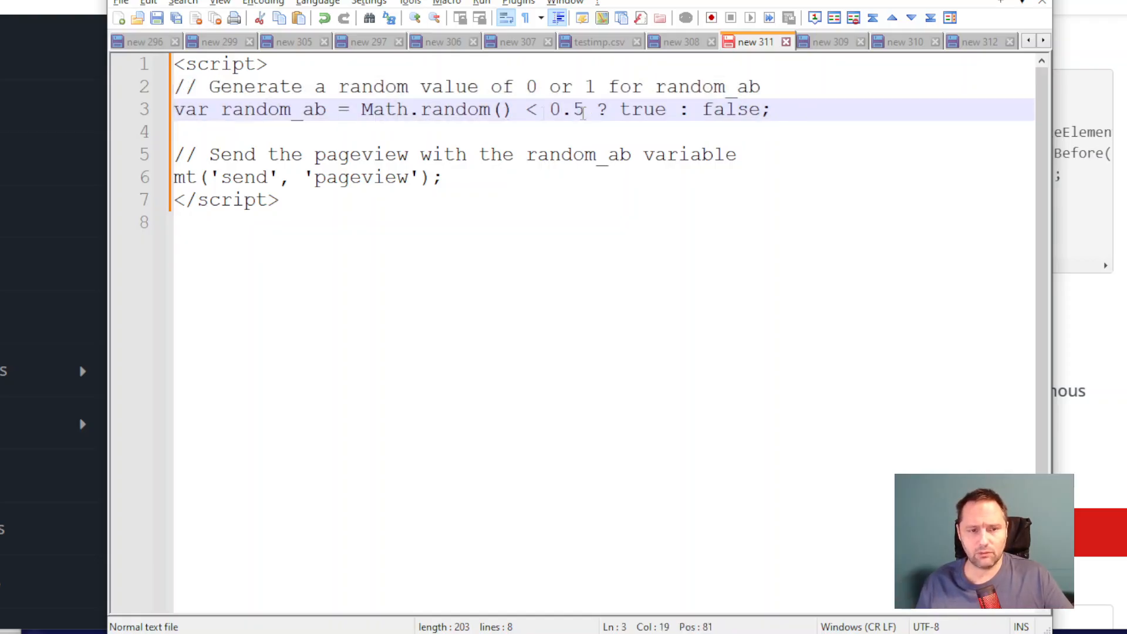
left_click_drag(781, 109, 164, 82)
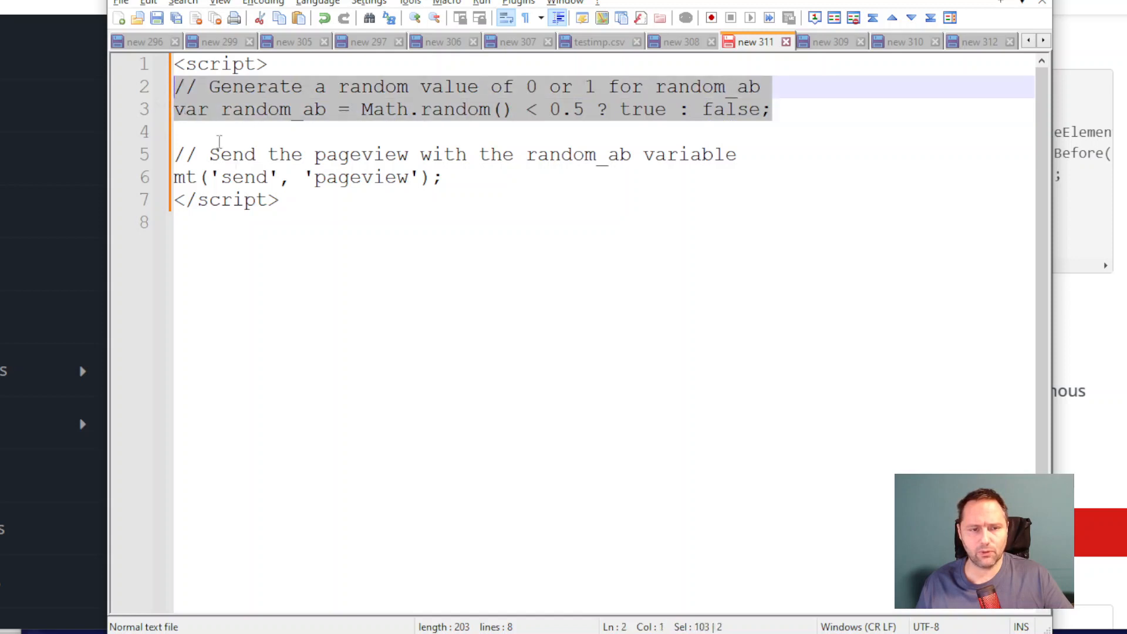
left_click(166, 183)
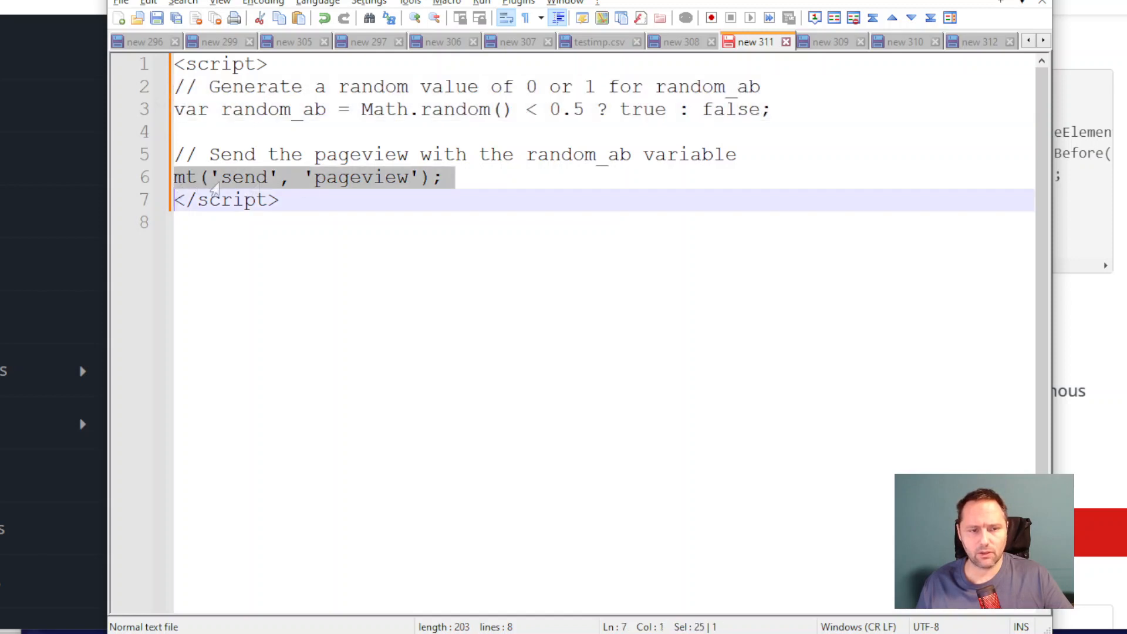
Step: Open script file new 309 and examine how the random_ab variable is passed as a parameter in the pageview call
left_click(832, 44)
left_click_drag(445, 179, 726, 179)
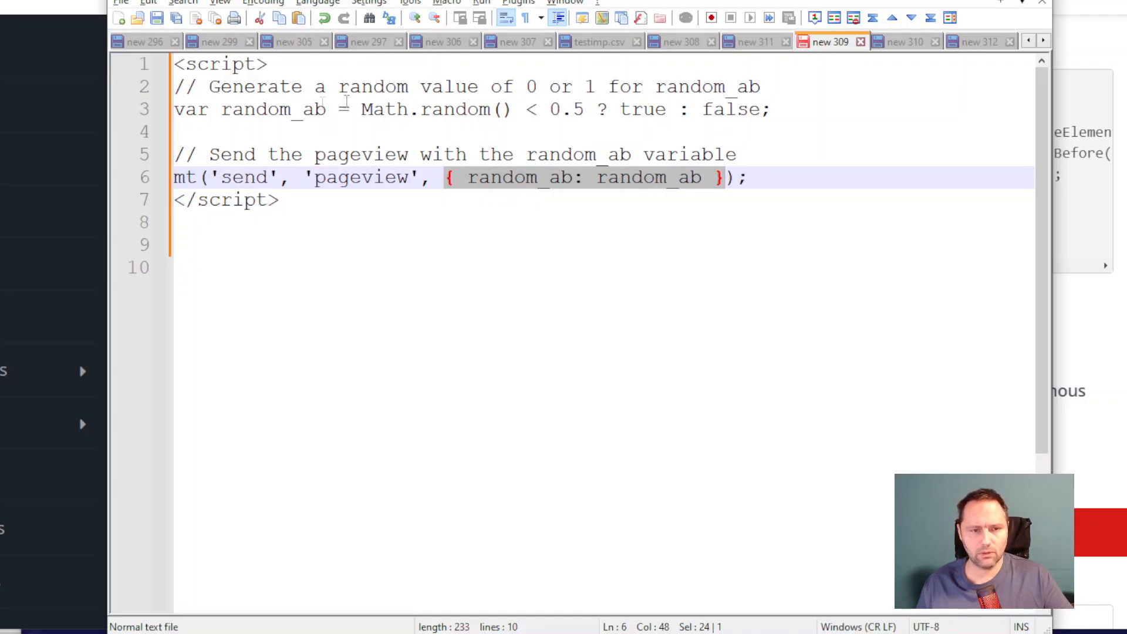
left_click_drag(327, 110, 221, 110)
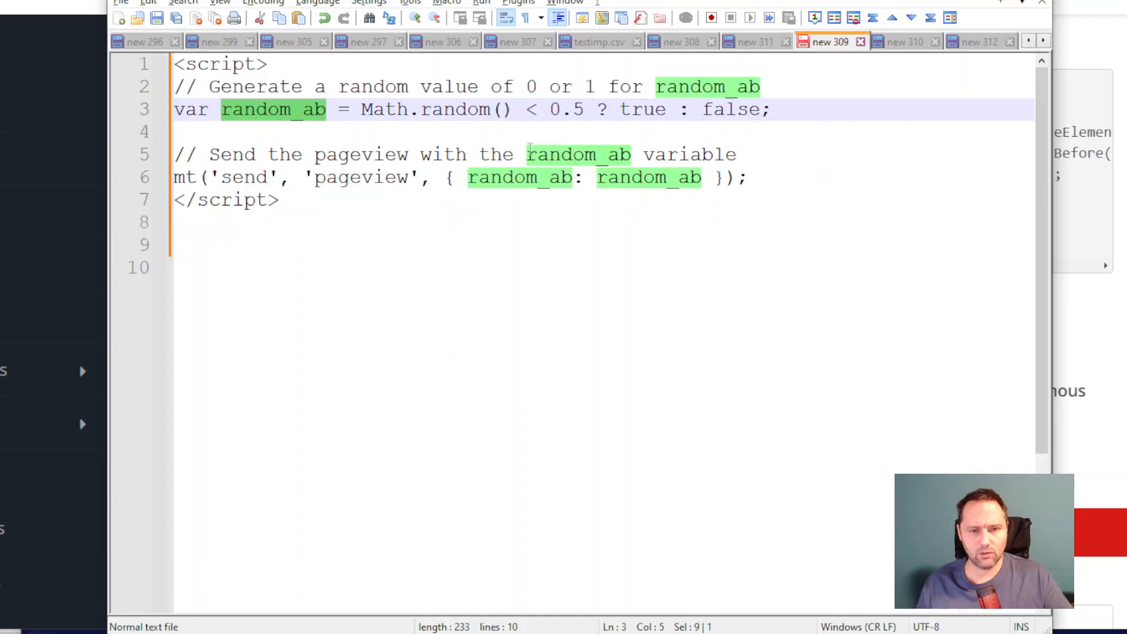
left_click(589, 160)
left_click_drag(597, 178, 705, 186)
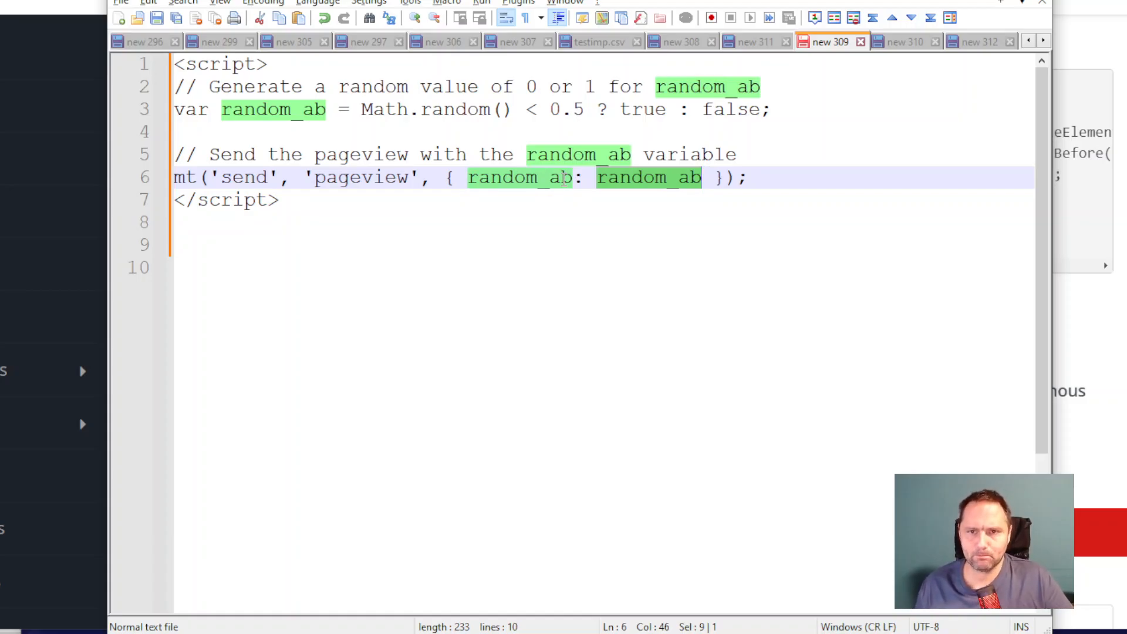
Step: Open script file new 310, review its console.log debugging line and select the whole script
left_click(904, 47)
left_click(292, 223)
left_click_drag(175, 247, 626, 248)
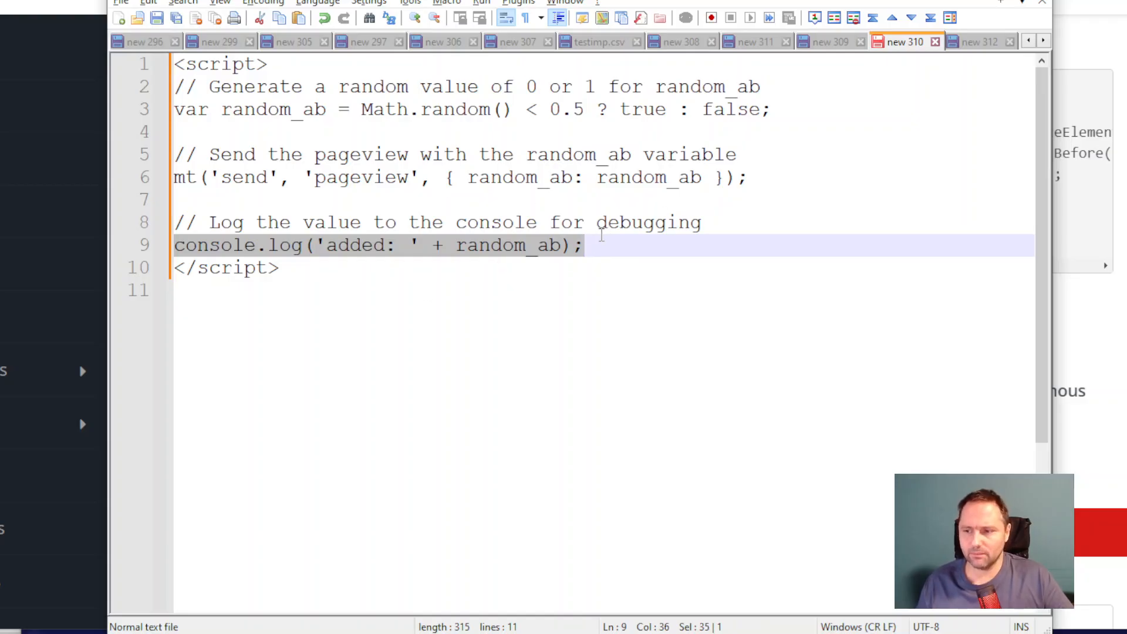
left_click_drag(280, 271, 179, 73)
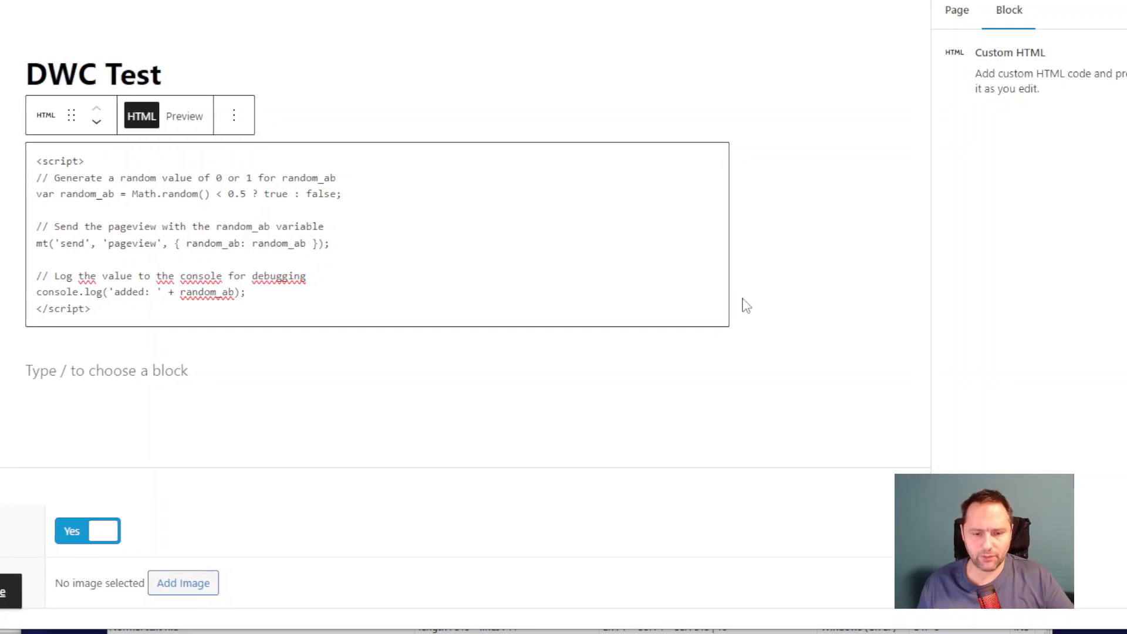
Step: Switch to the published test page in the browser, open the developer console and check the logged random_ab value
key("alt+Tab")
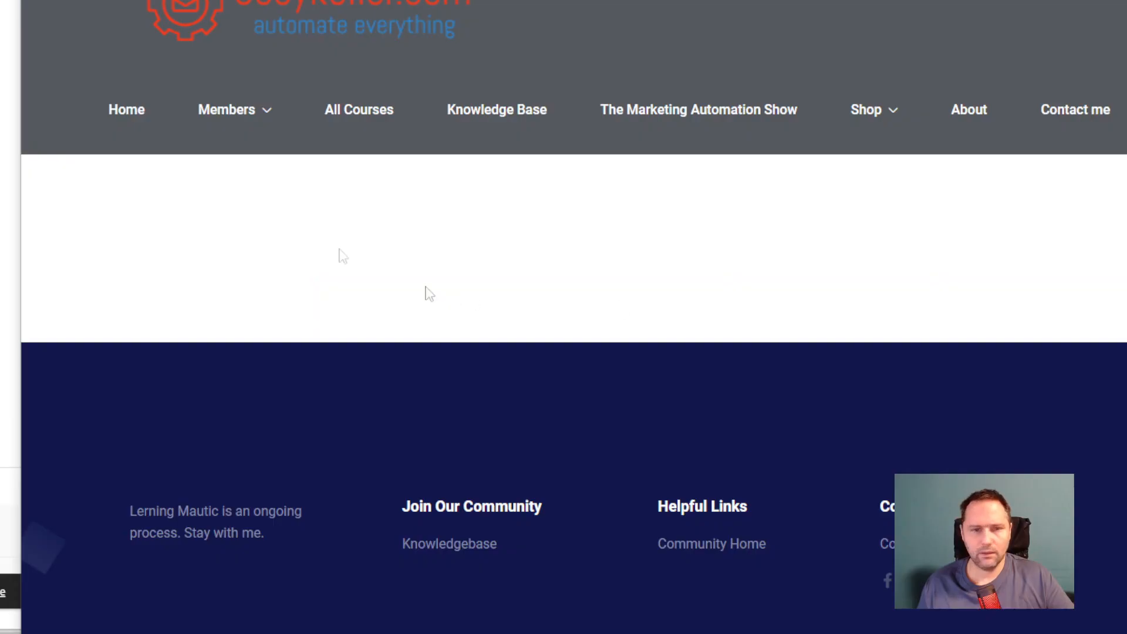
left_click(1126, 0)
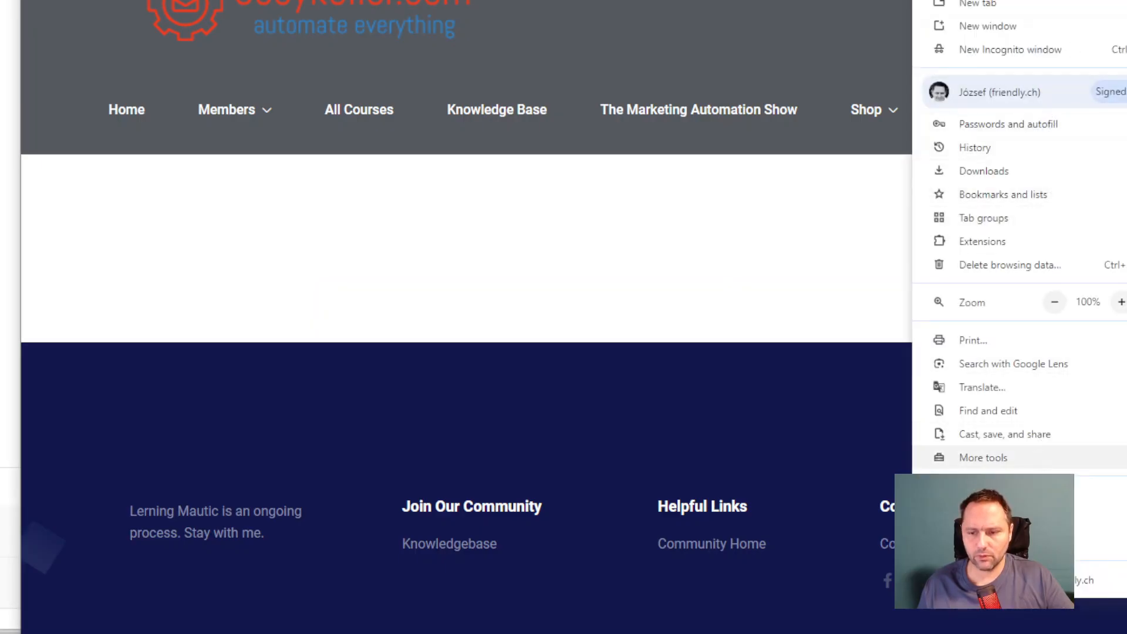
left_click(1126, 563)
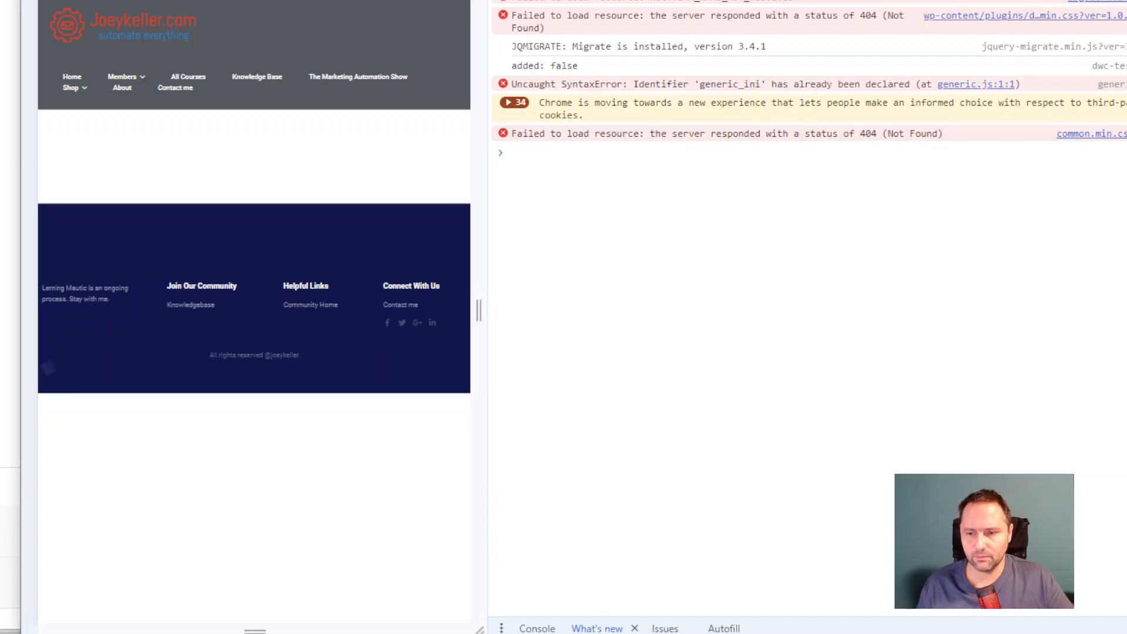
left_click_drag(488, 264, 762, 264)
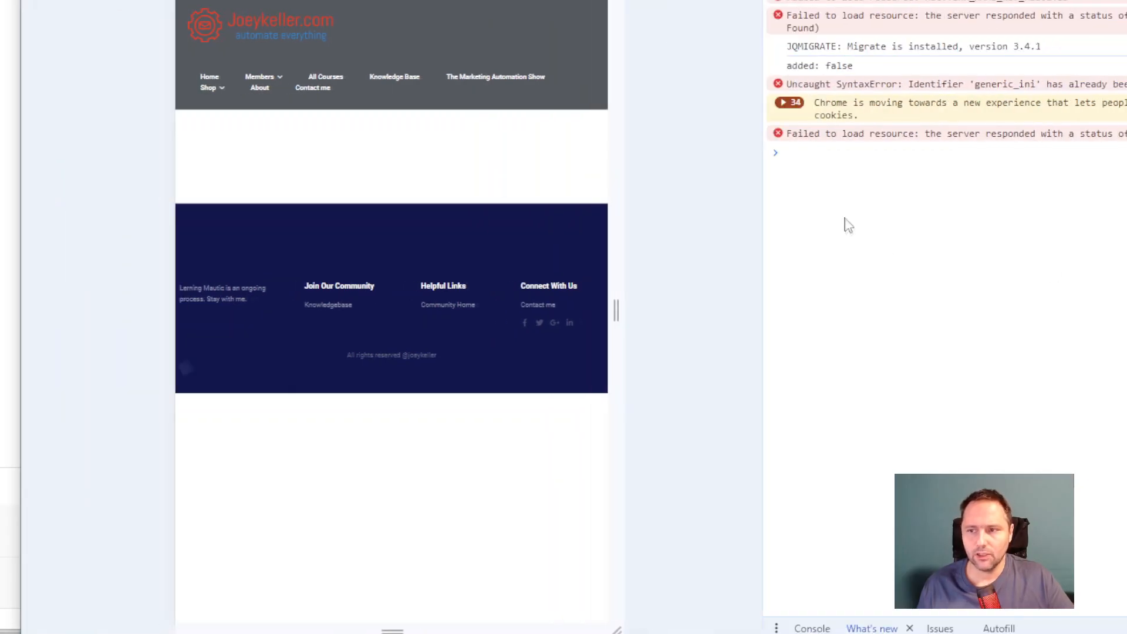
left_click_drag(787, 67, 906, 69)
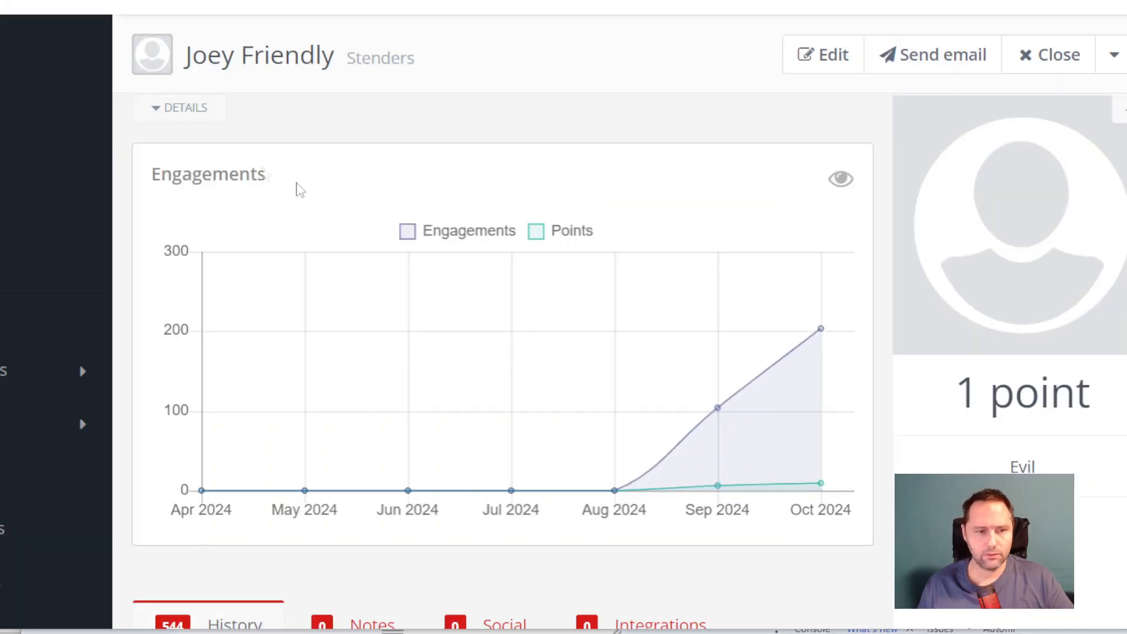
Step: Expand the contact's details in Mautic and check the random AB field's value
left_click(193, 116)
scroll(491, 181, "down", 2)
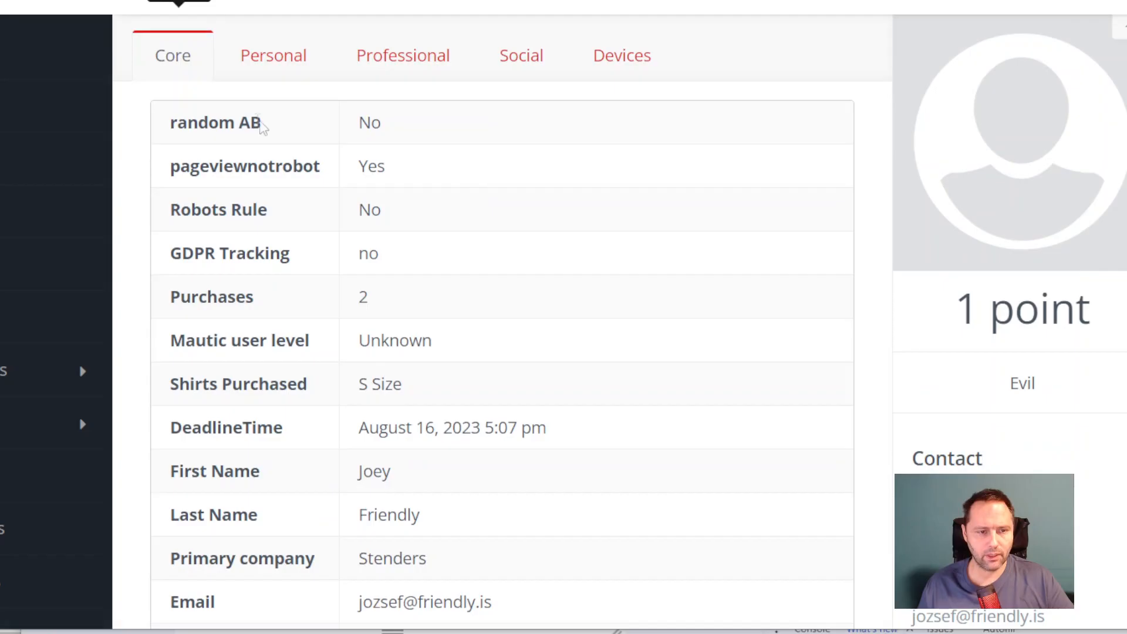
left_click_drag(347, 124, 398, 136)
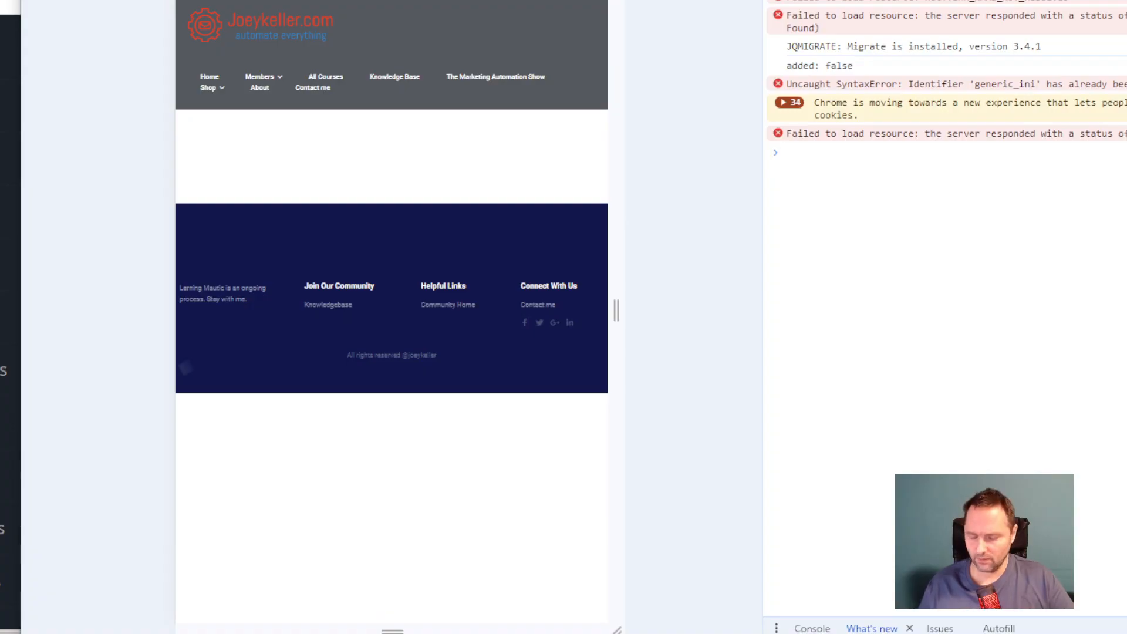
Step: Reload the test page to send a new random value, and refresh the contact record to check random AB
key("F5")
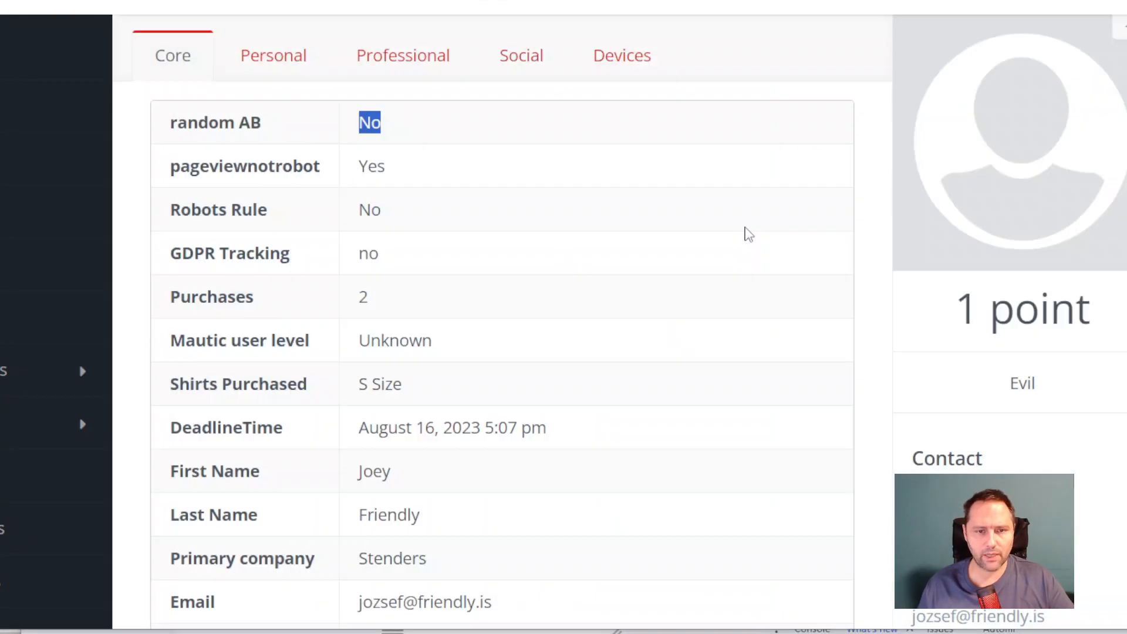
key("Return")
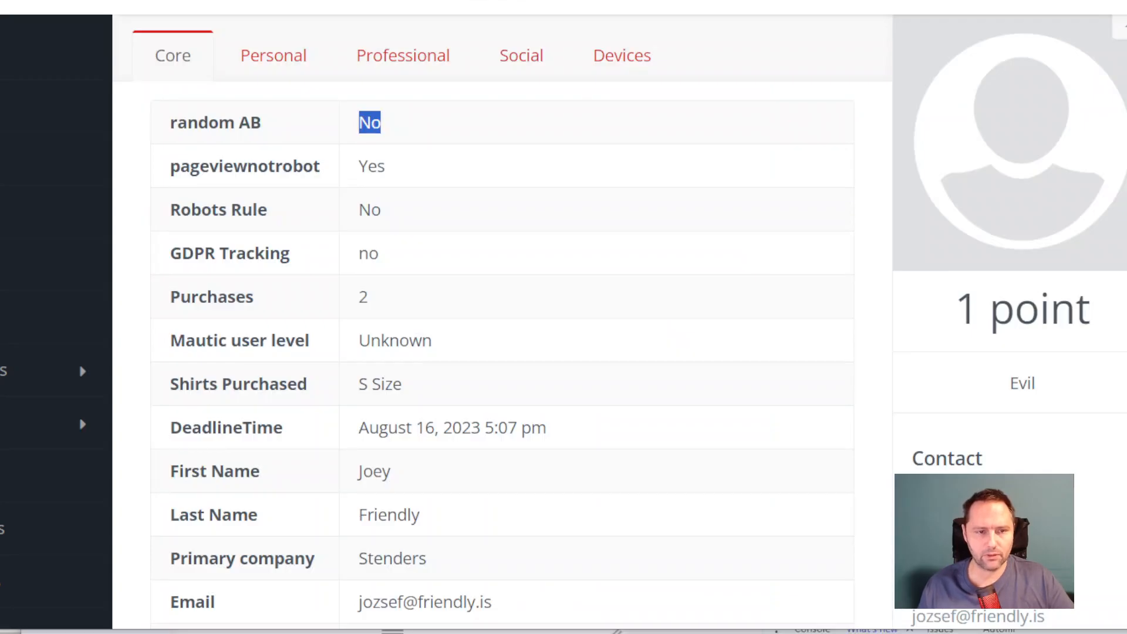
double_click(383, 126)
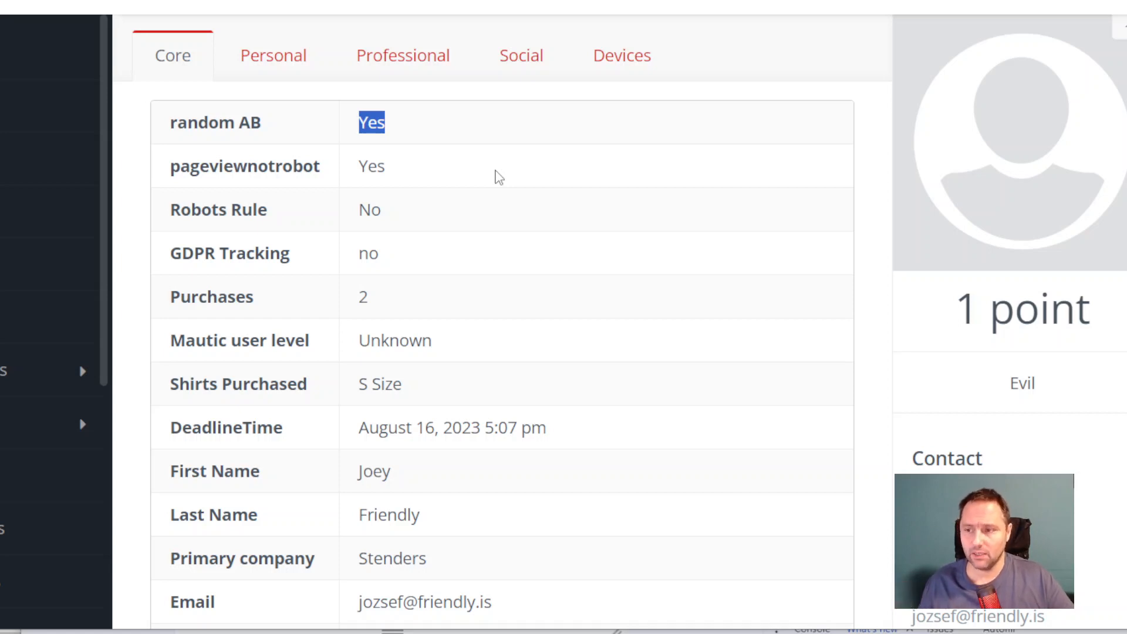
Step: Open the Version A dynamic content item in Mautic for editing
key("ctrl+minus")
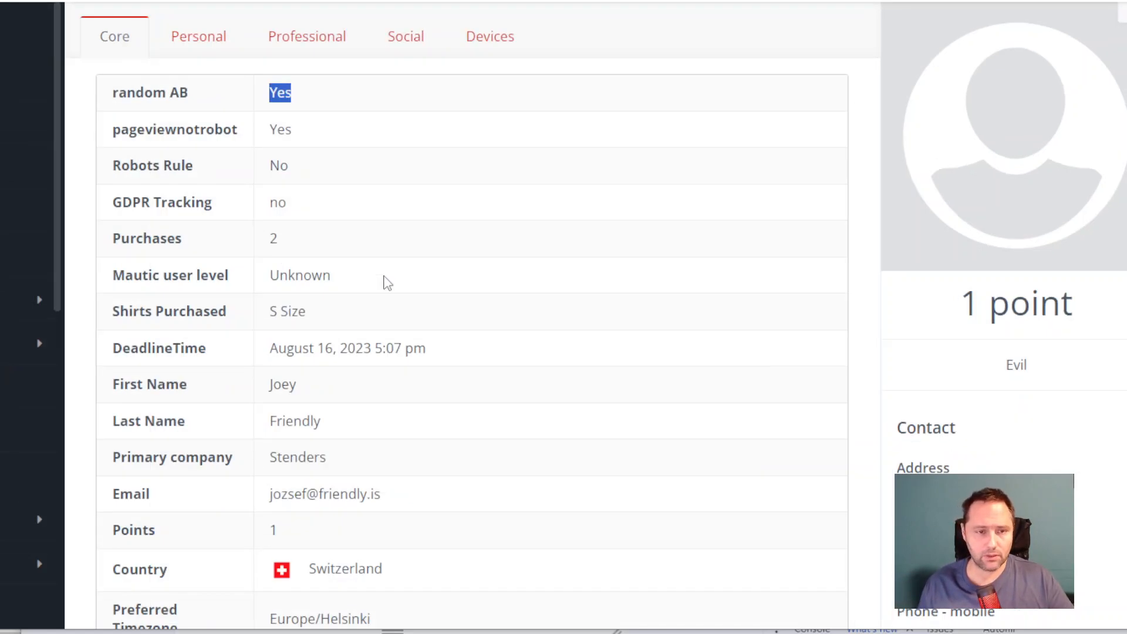
left_click(12, 464)
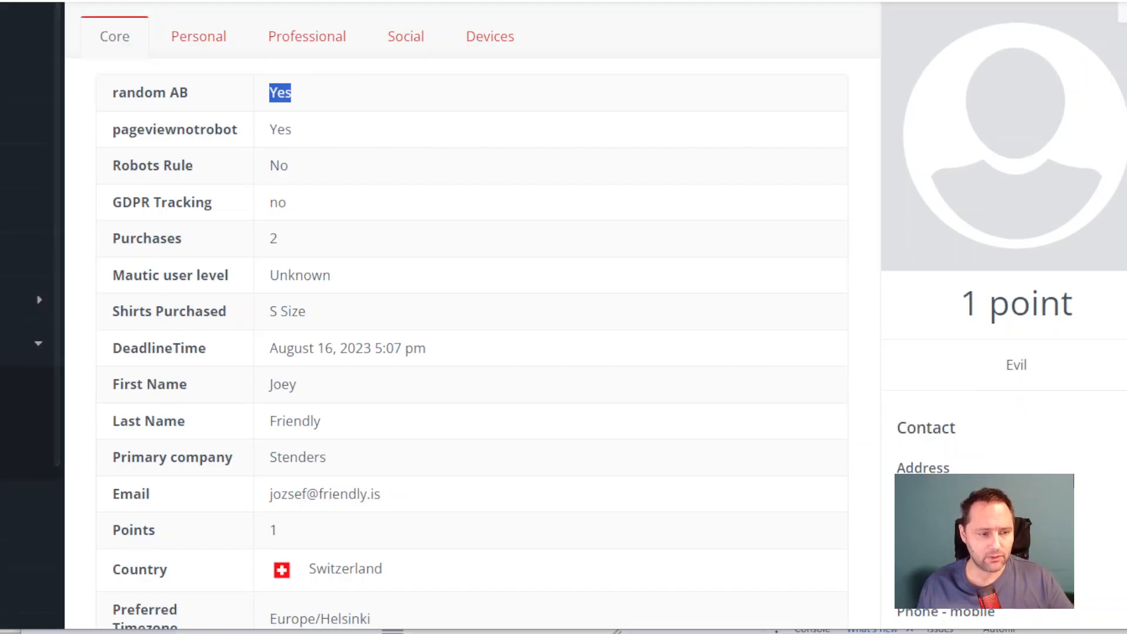
left_click(238, 229)
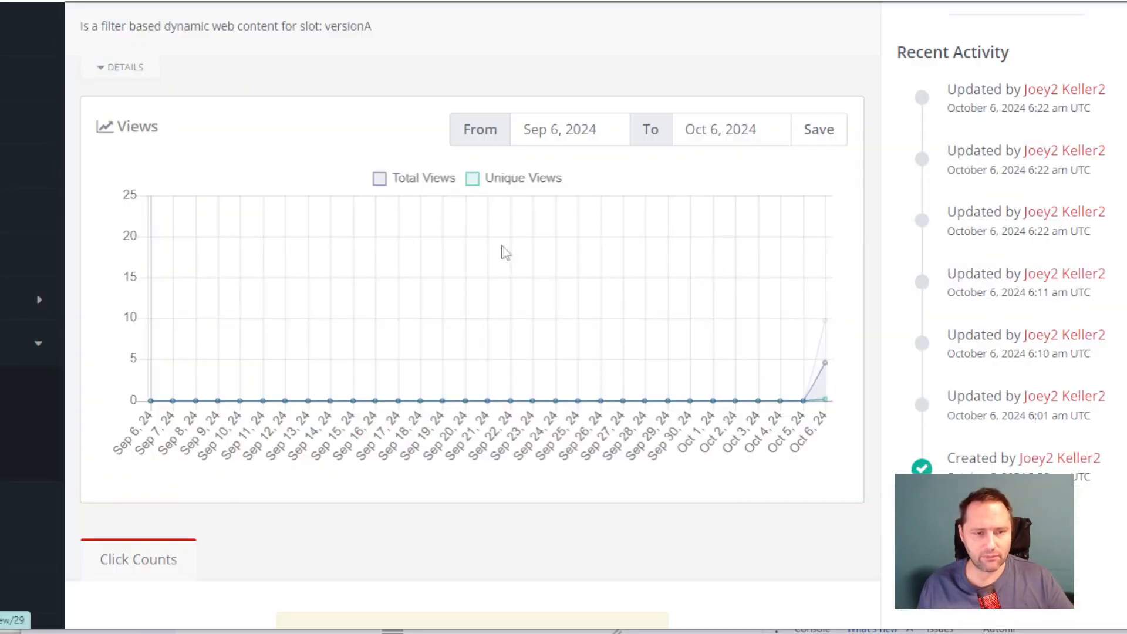
scroll(503, 252, "up", 2)
left_click(1014, 30)
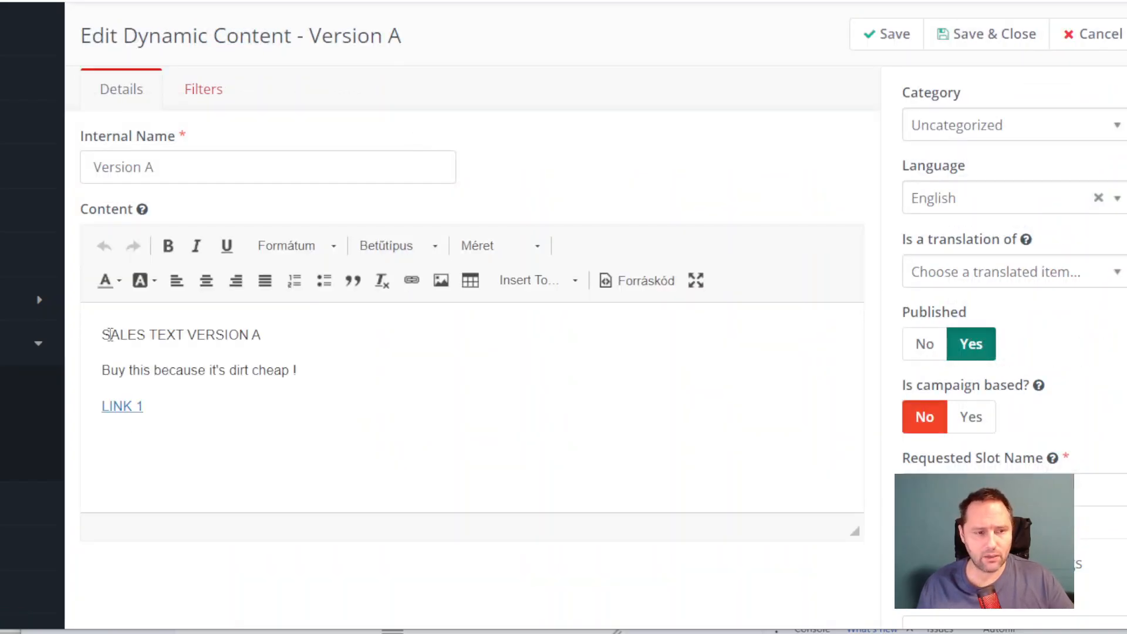
Step: Review the sales text, LINK 1 and requested slot name of the Version A dynamic content
left_click(87, 372)
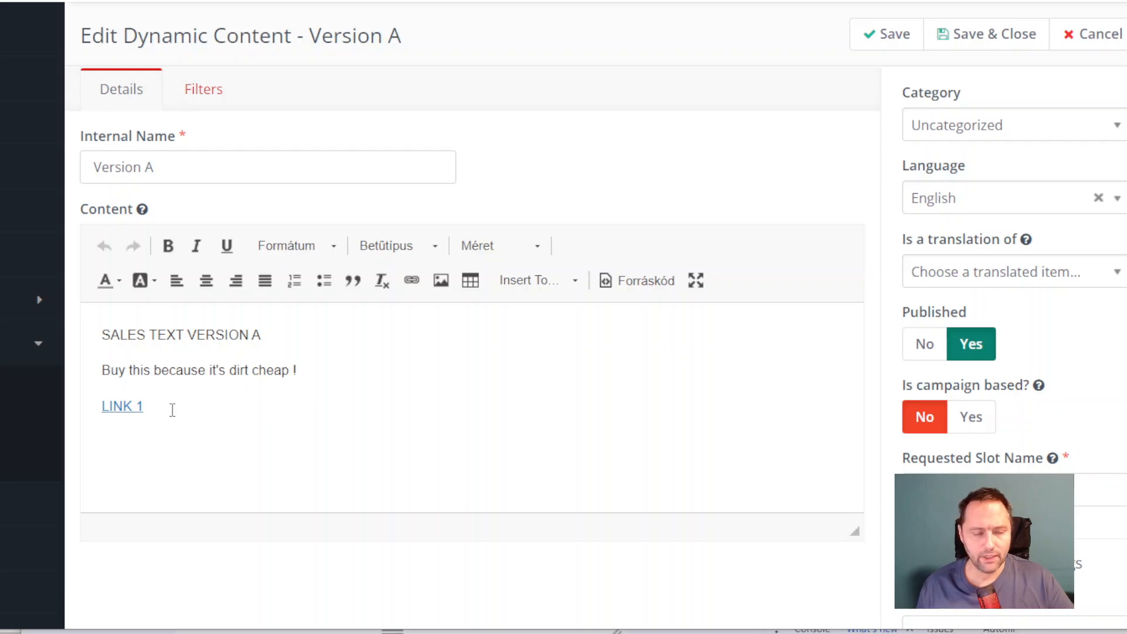
scroll(172, 410, "down", 1)
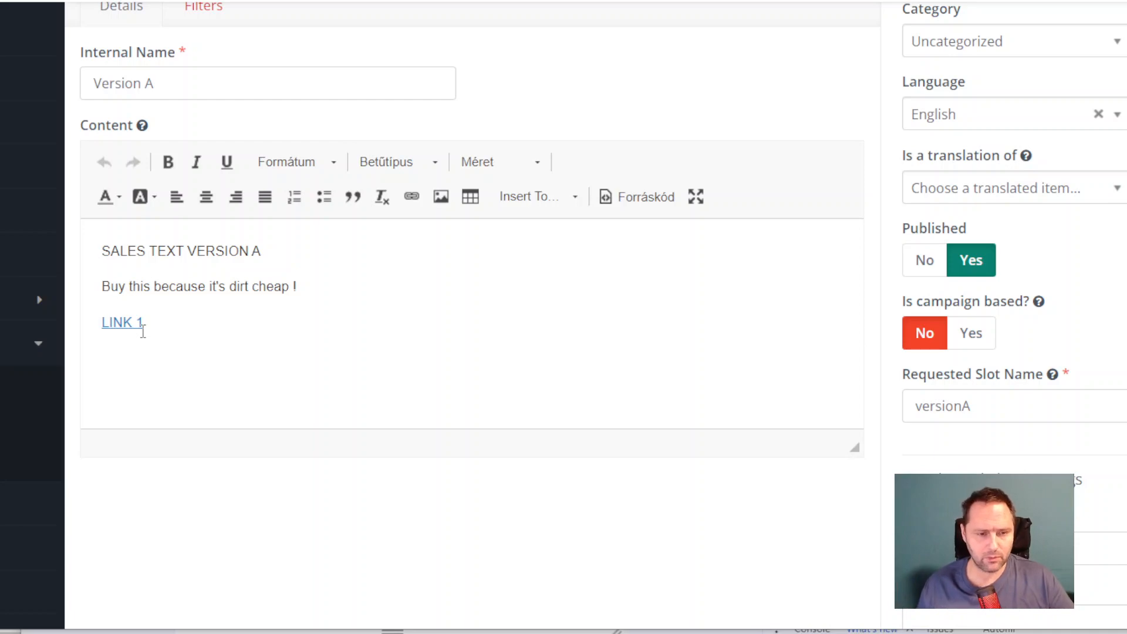
scroll(142, 331, "up", 1)
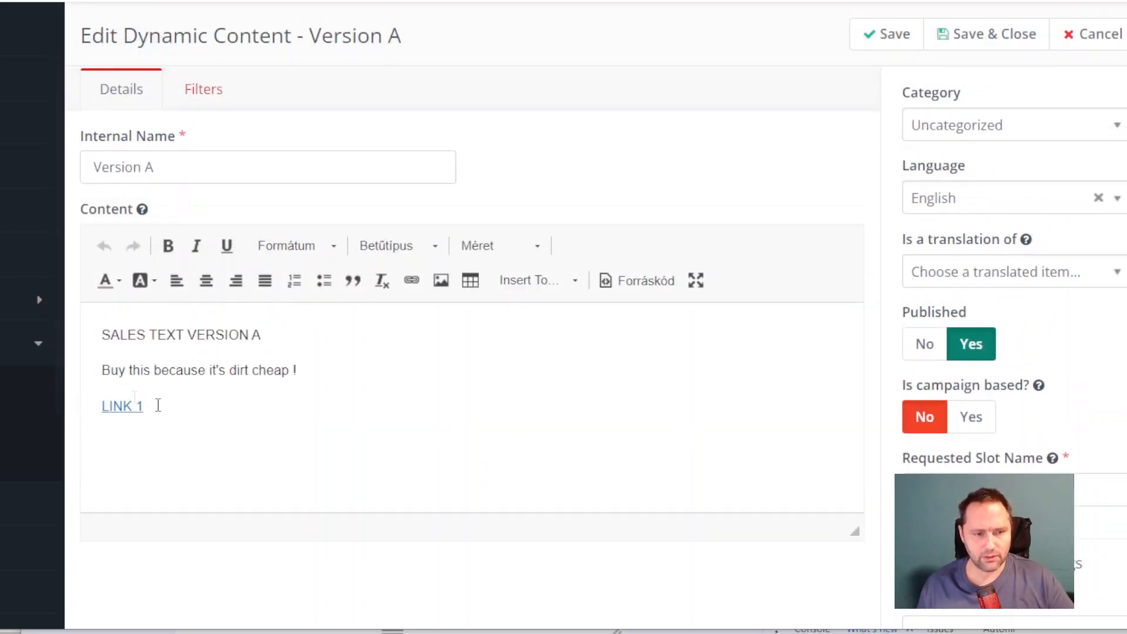
left_click(152, 370)
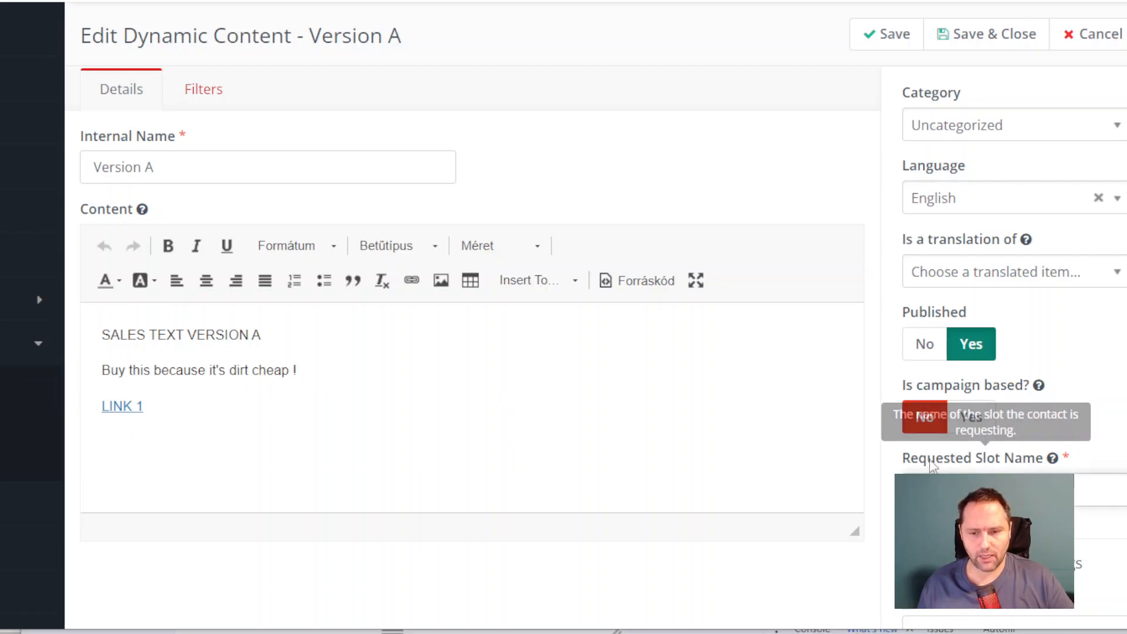
Step: Check the random AB filter condition of the Version A dynamic content
mouse_move(990, 468)
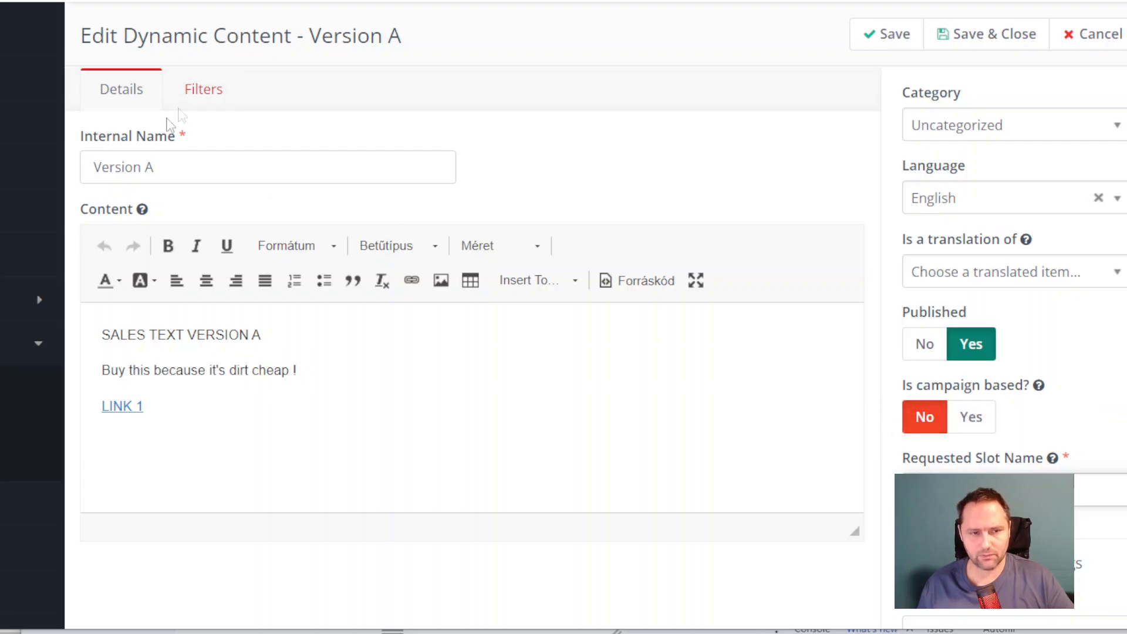
left_click(196, 102)
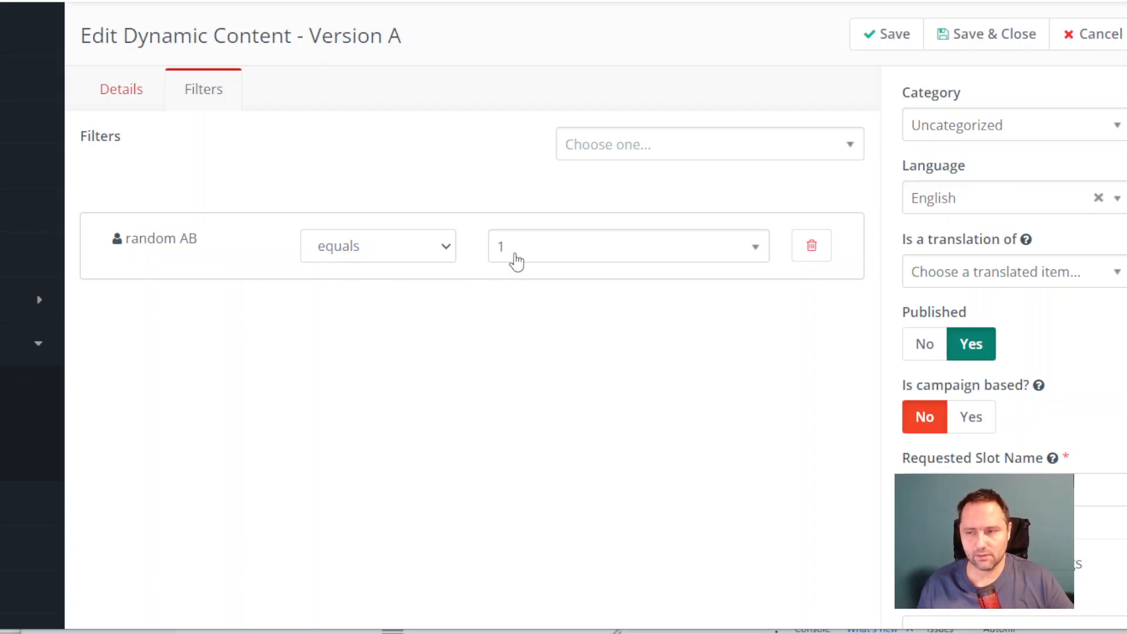
Step: Open the Version B dynamic content for editing and review its random AB filter and its content details
left_click(3, 464)
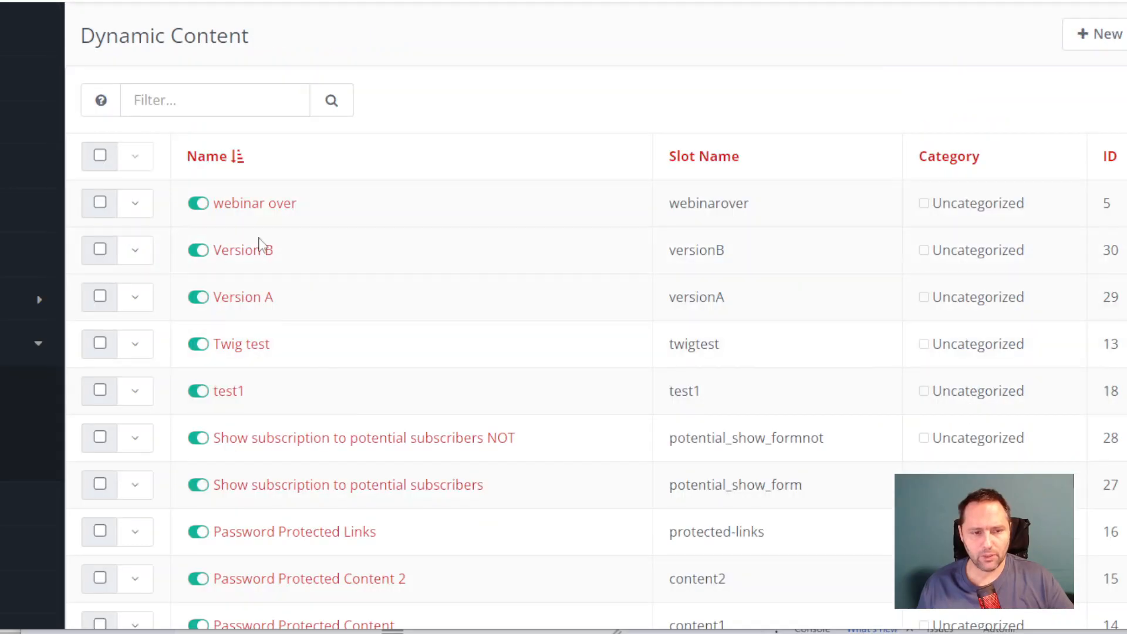
left_click(254, 252)
left_click(989, 34)
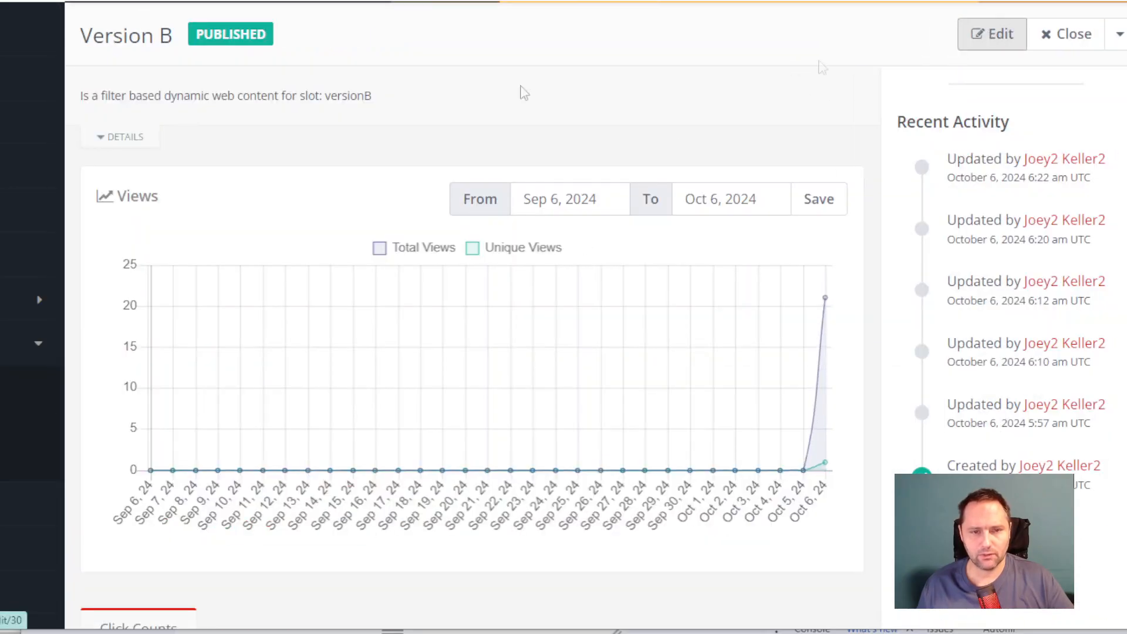
left_click(221, 105)
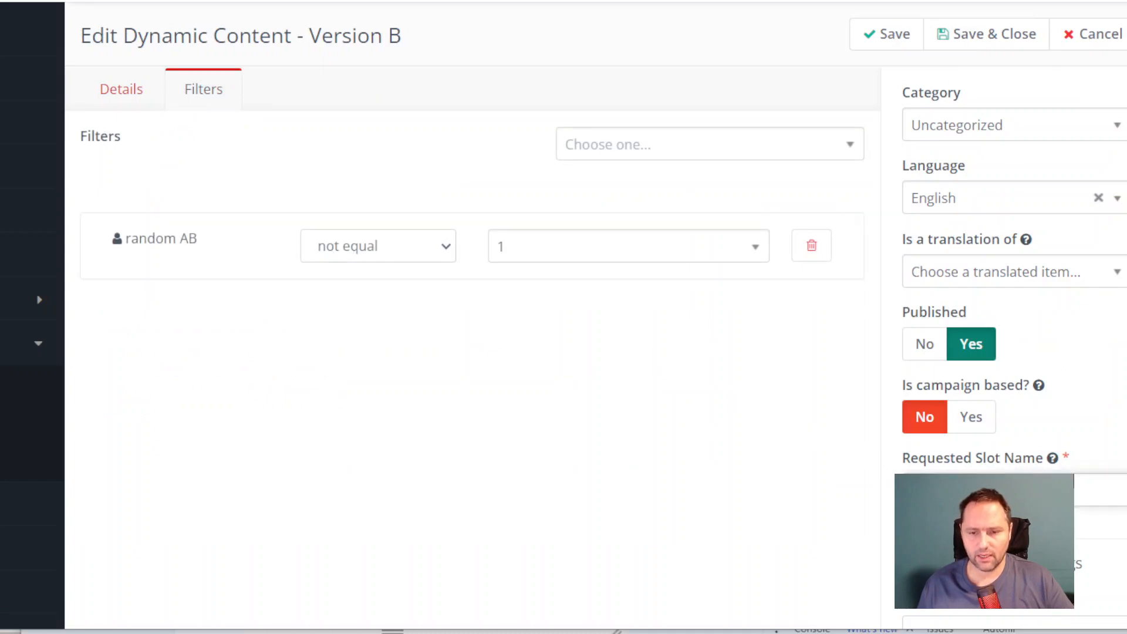
left_click(122, 91)
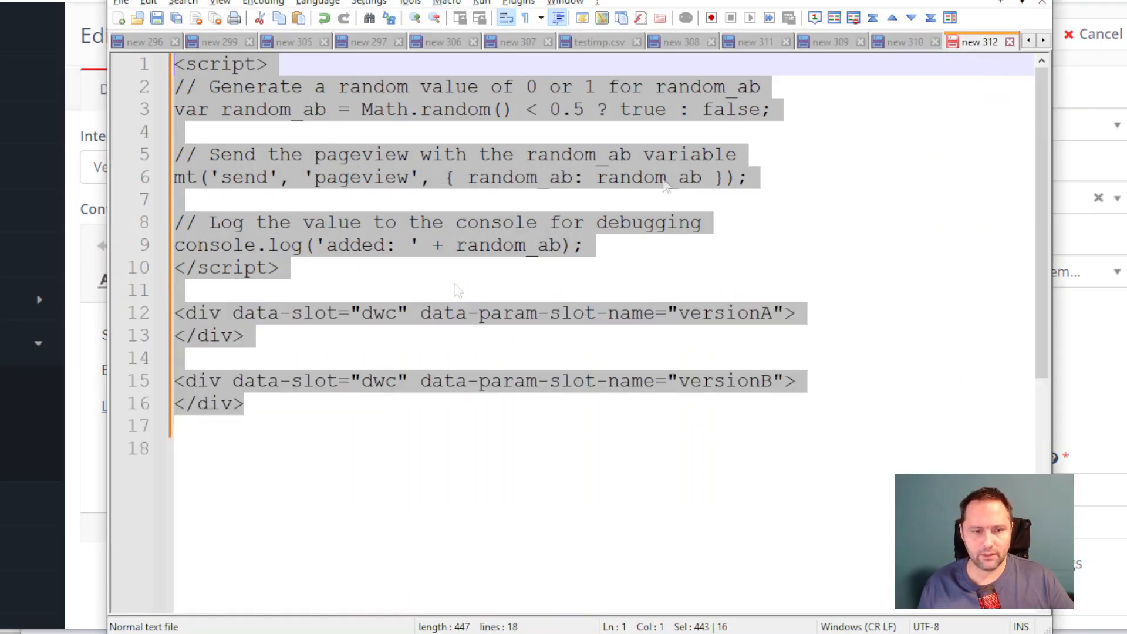
Step: Copy the full random_ab script together with the versionA and versionB dwc slot divs from the text file
left_click_drag(176, 313, 262, 341)
left_click_drag(260, 406, 175, 314)
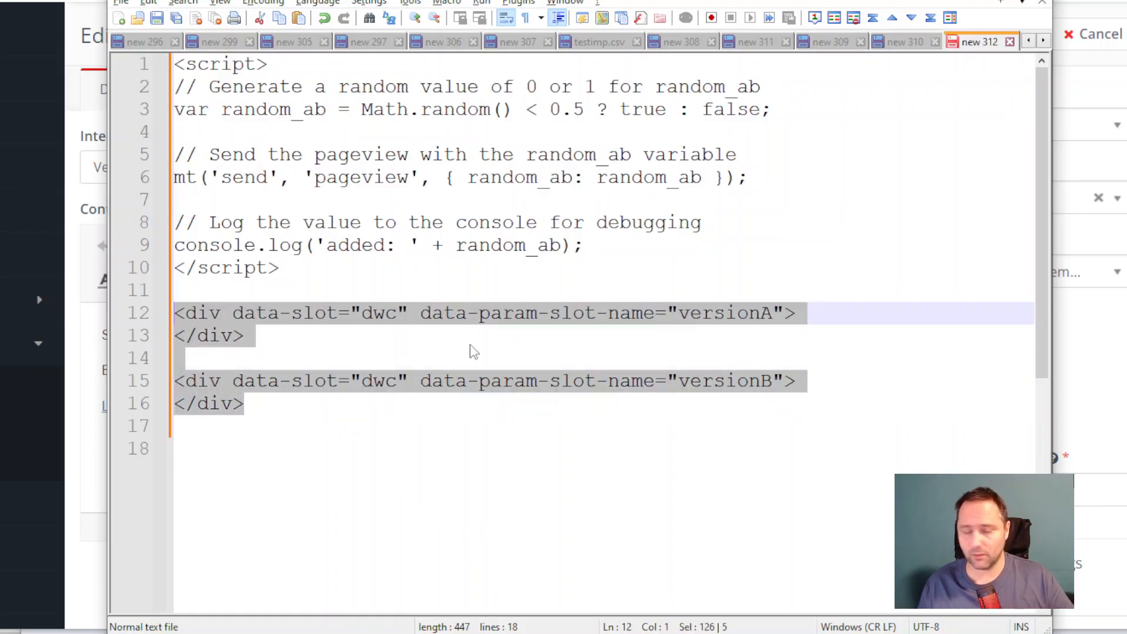
left_click_drag(259, 406, 182, 61)
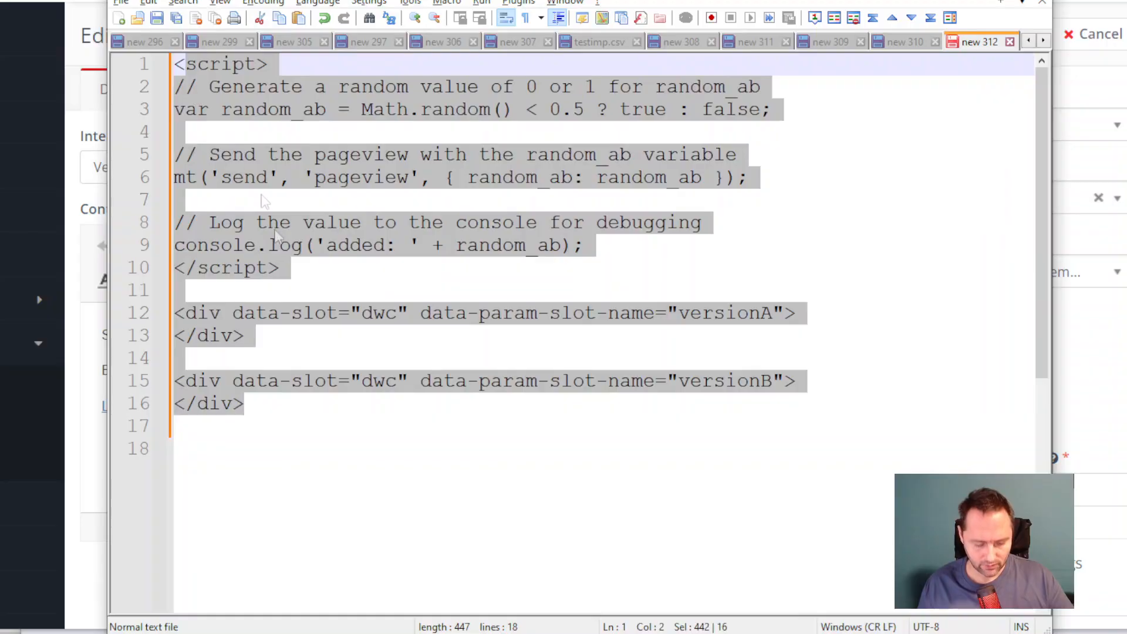
key("ctrl+a")
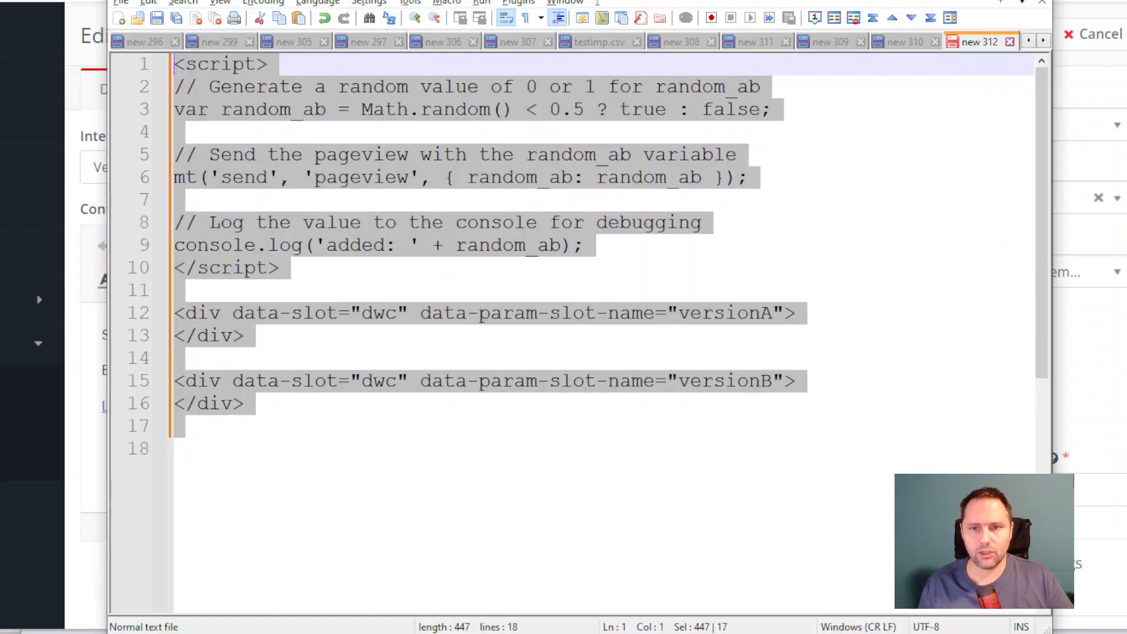
key("ctrl+c")
Step: In the WordPress editor, replace the DWC Test page's Custom HTML code with the copied script and slot divs, and save the page
key("alt+Tab")
left_click(298, 290)
key("ctrl+a")
key("ctrl+v")
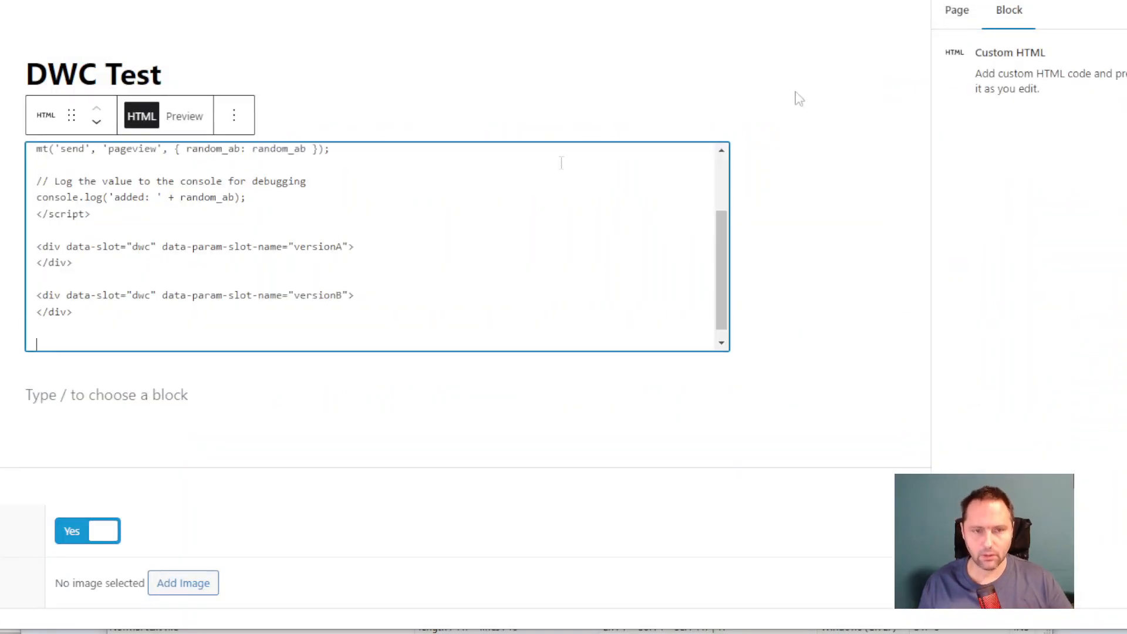
left_click(998, 131)
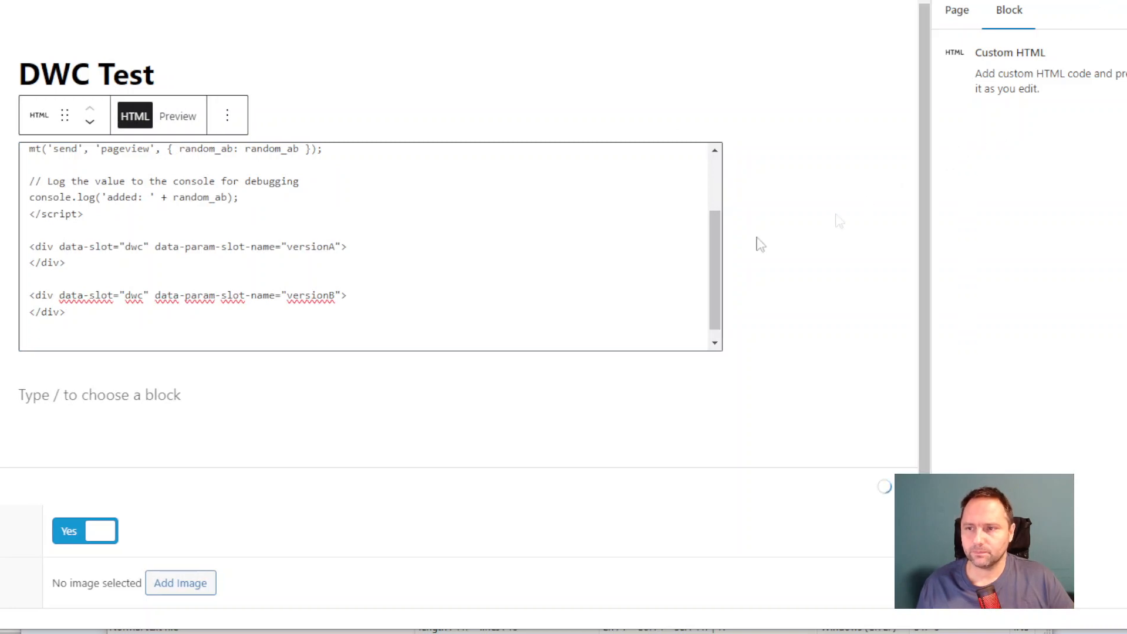
scroll(677, 252, "up", 2)
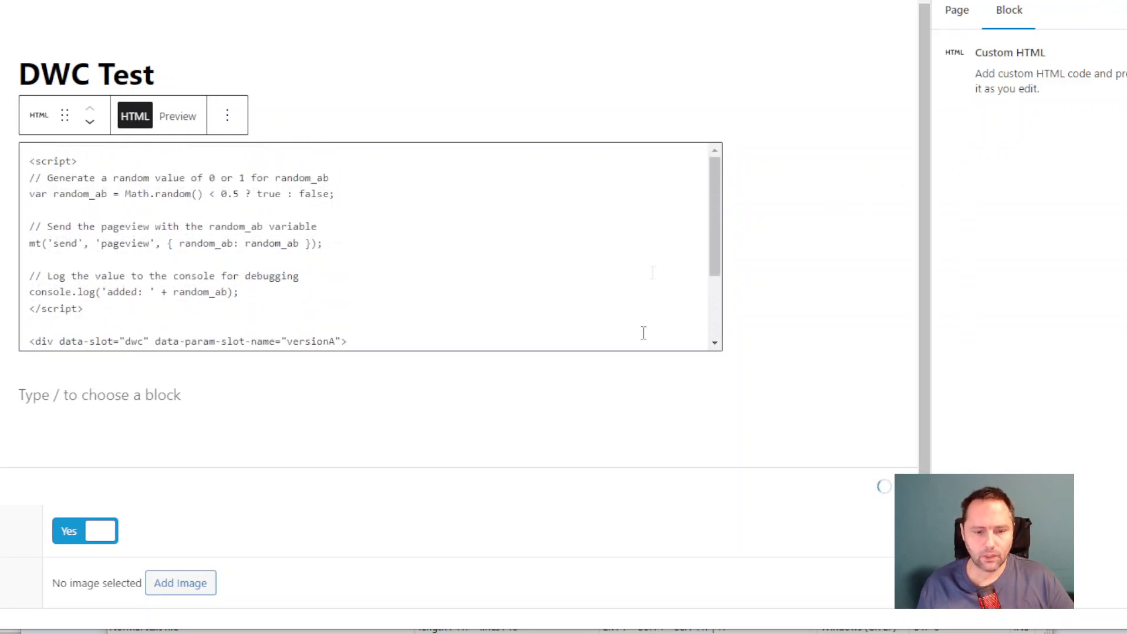
Step: Reload the live test page several times, comparing the displayed sales text version with the random value logged in the console
left_click(607, 631)
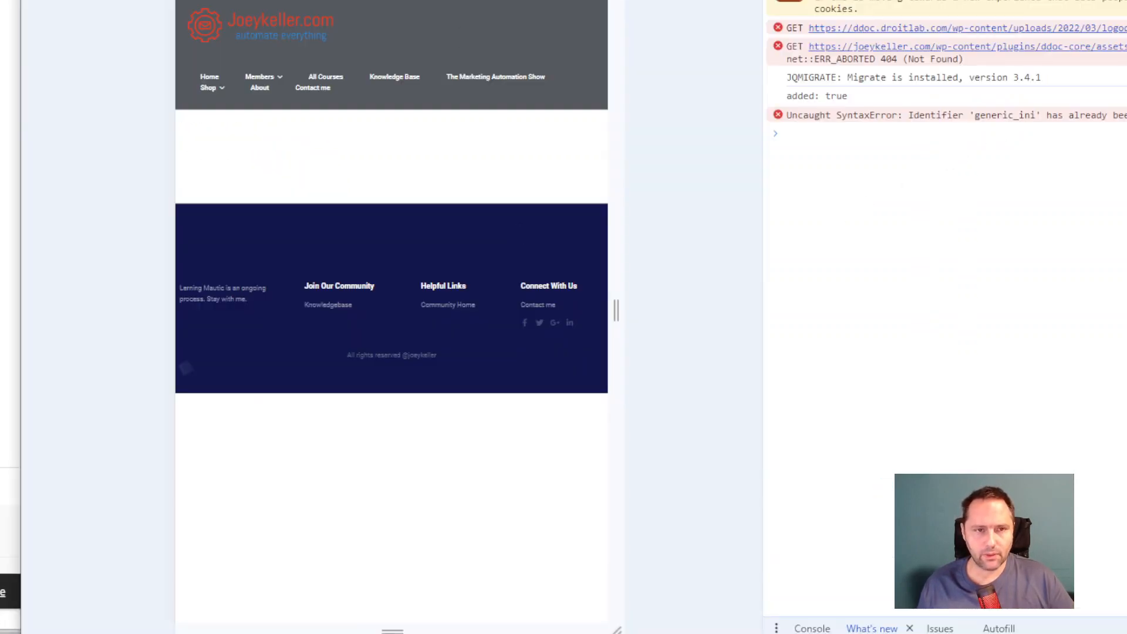
key("F5")
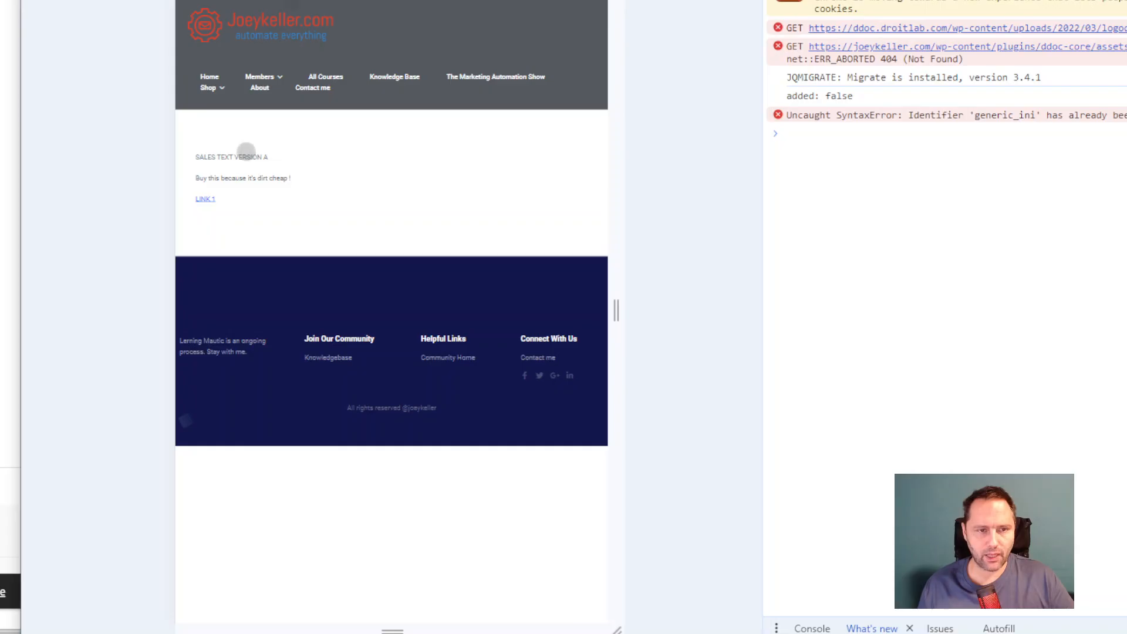
key("F5")
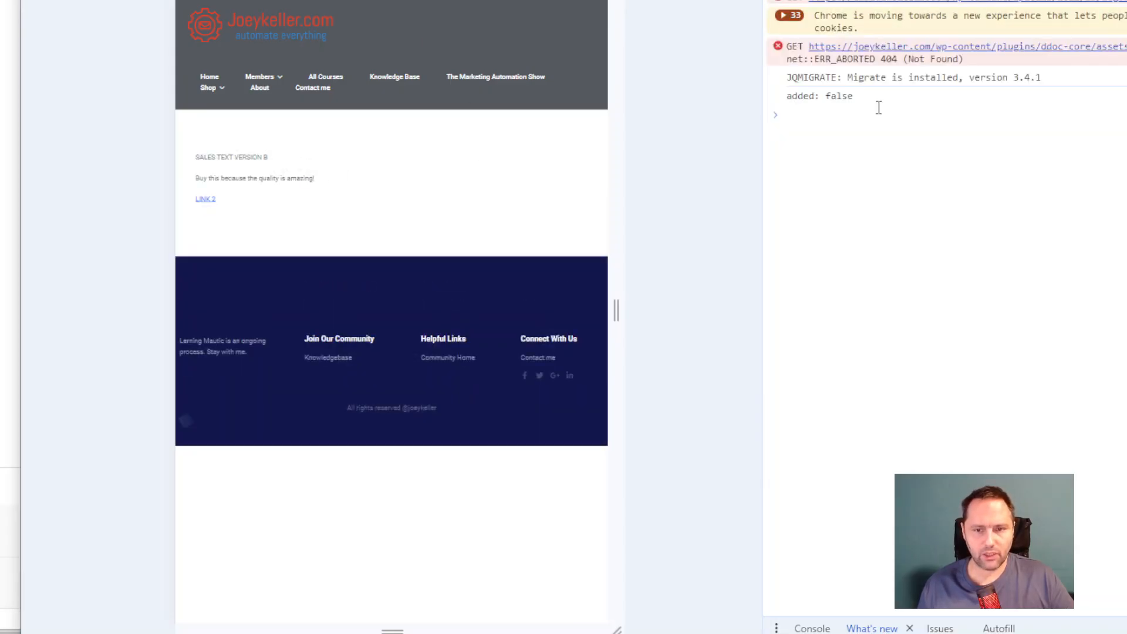
key("F5")
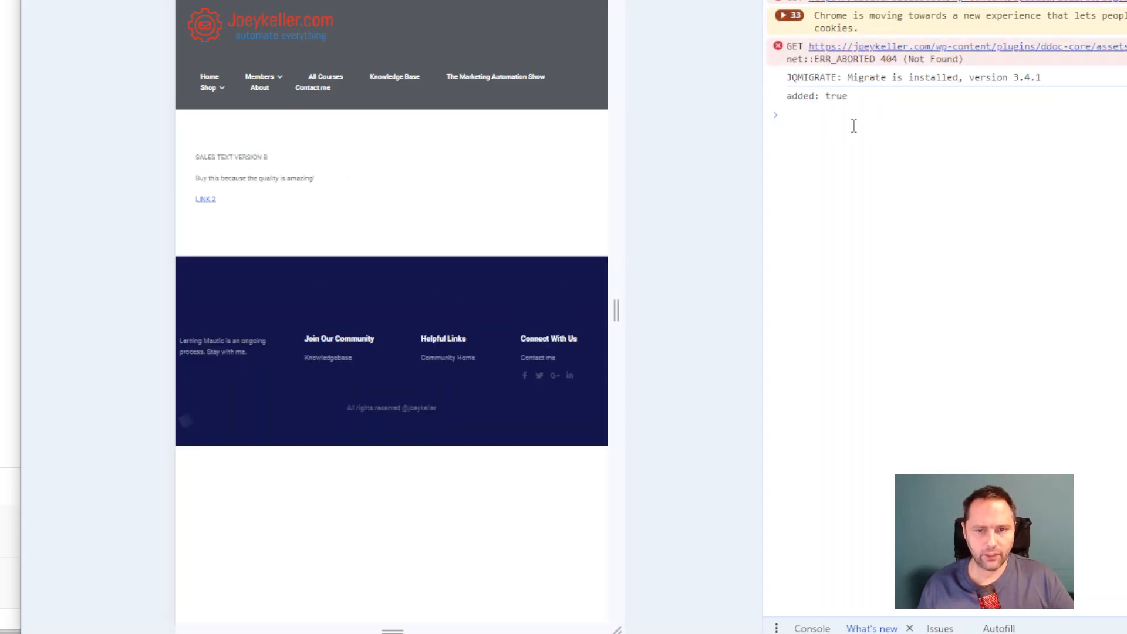
key("F5")
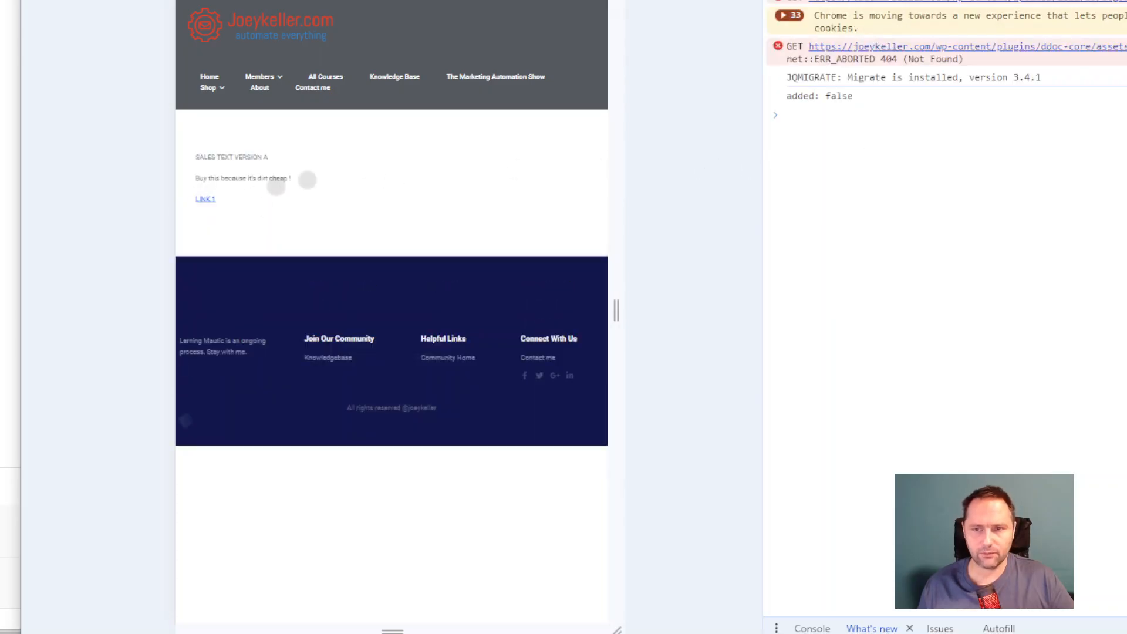
Step: Close the developer tools and reload the test page twice to check how the sales text alternates
key("F12")
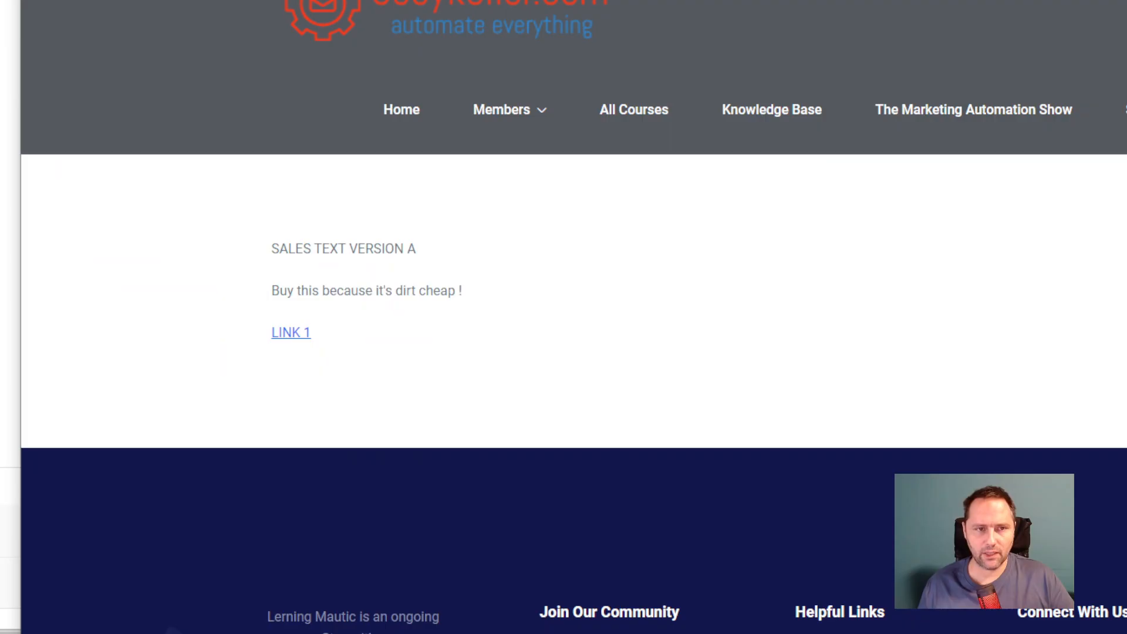
key("F5")
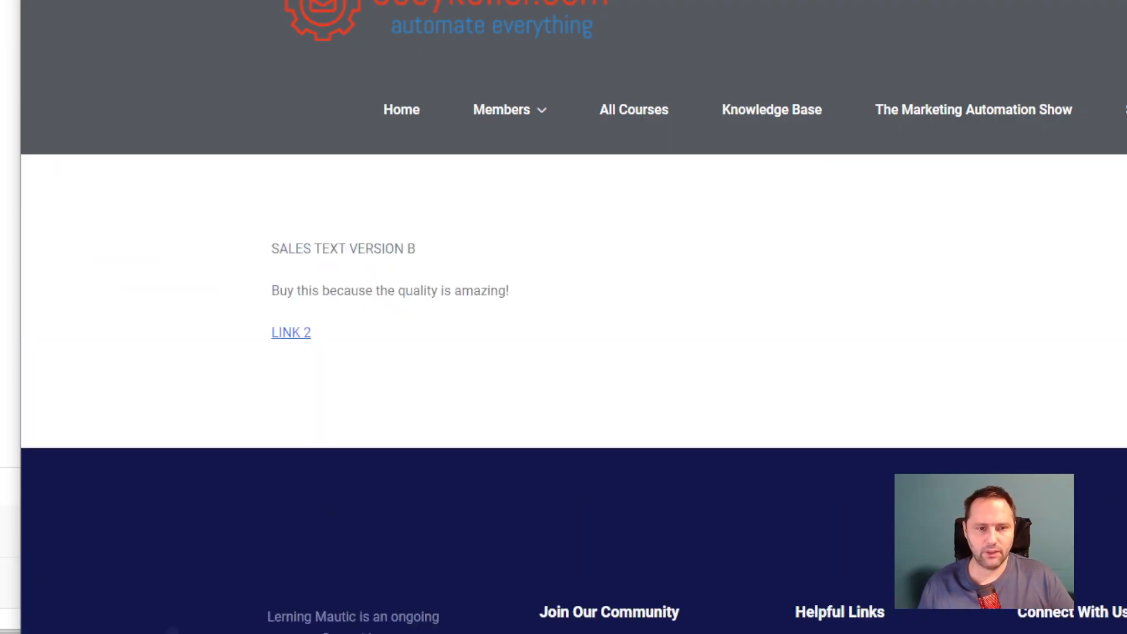
key("F5")
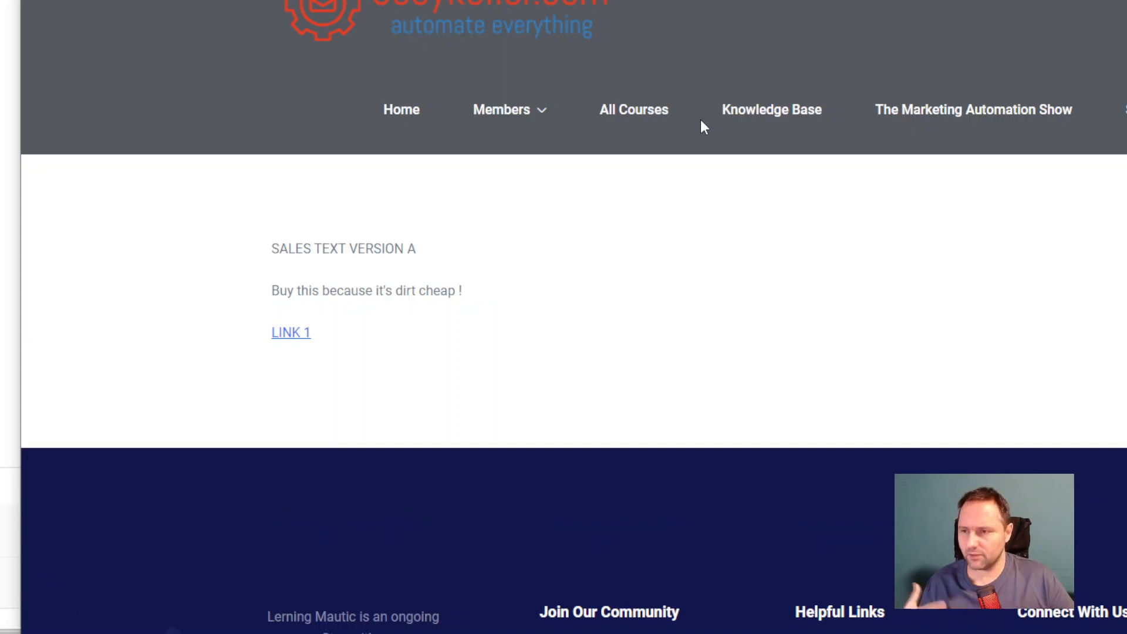